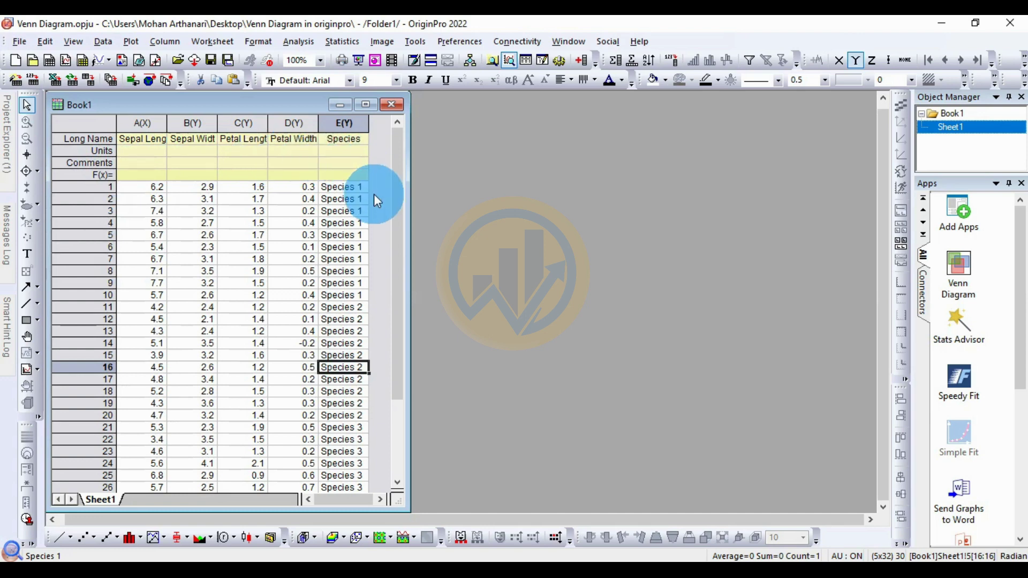
- Select worksheet columns A through D plus the Species column
click(155, 123)
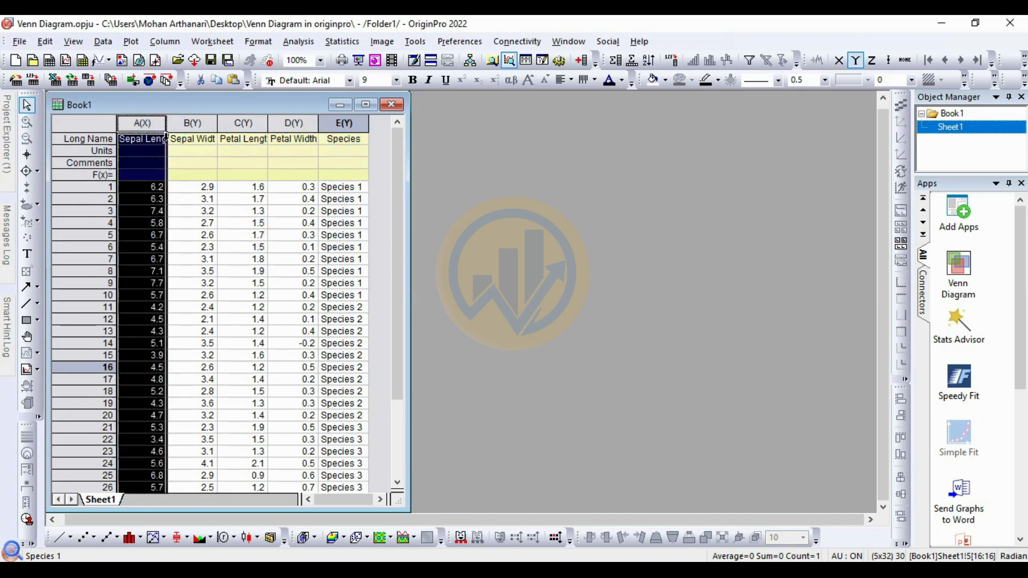
click(208, 126)
click(243, 124)
click(300, 137)
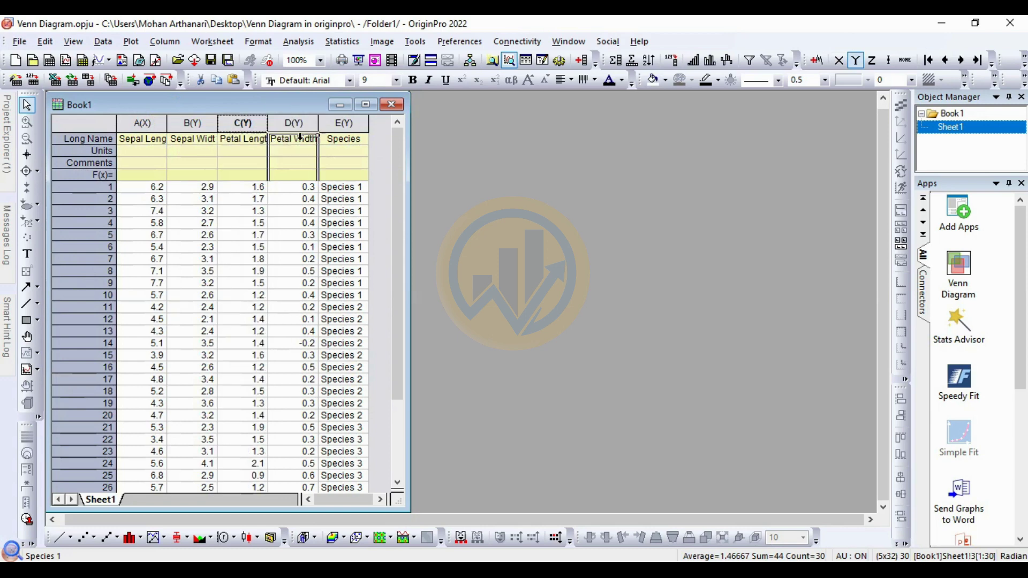
click(347, 125)
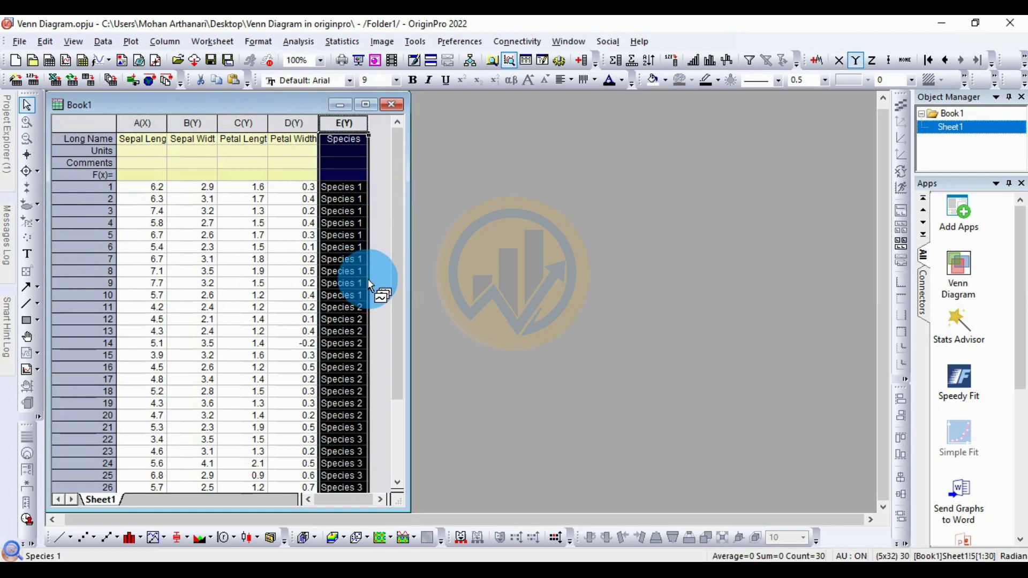
scroll(372, 285, down, 3)
scroll(373, 286, up, 3)
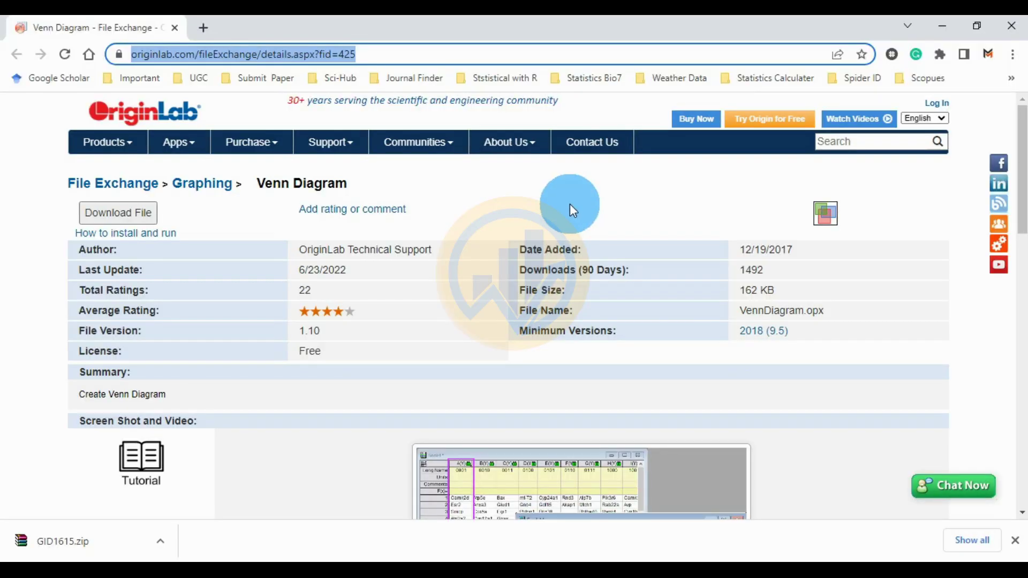
- Review the Venn Diagram app's installation instructions web page, then dismiss the settings dialog
click(321, 55)
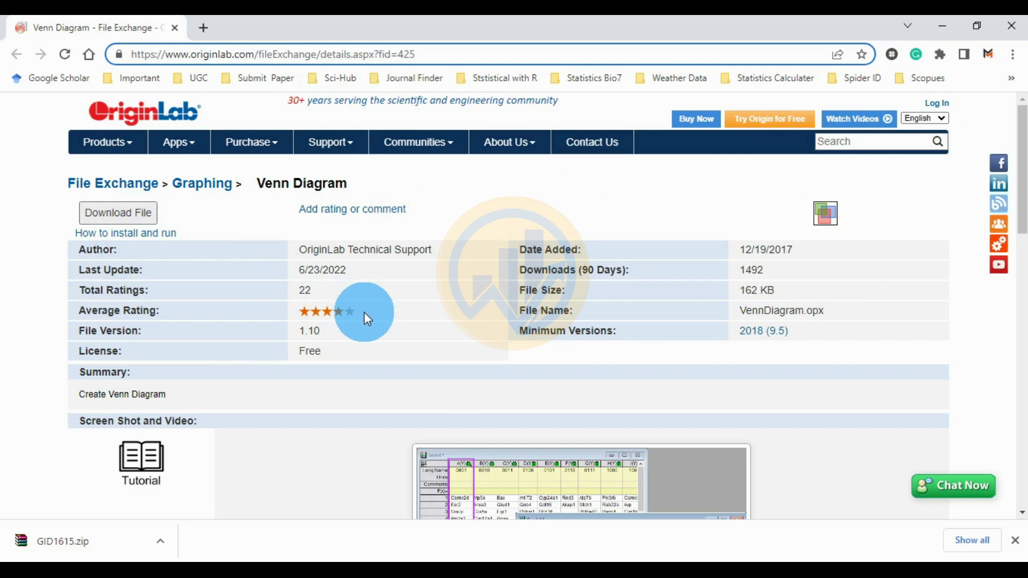
scroll(365, 318, down, 5)
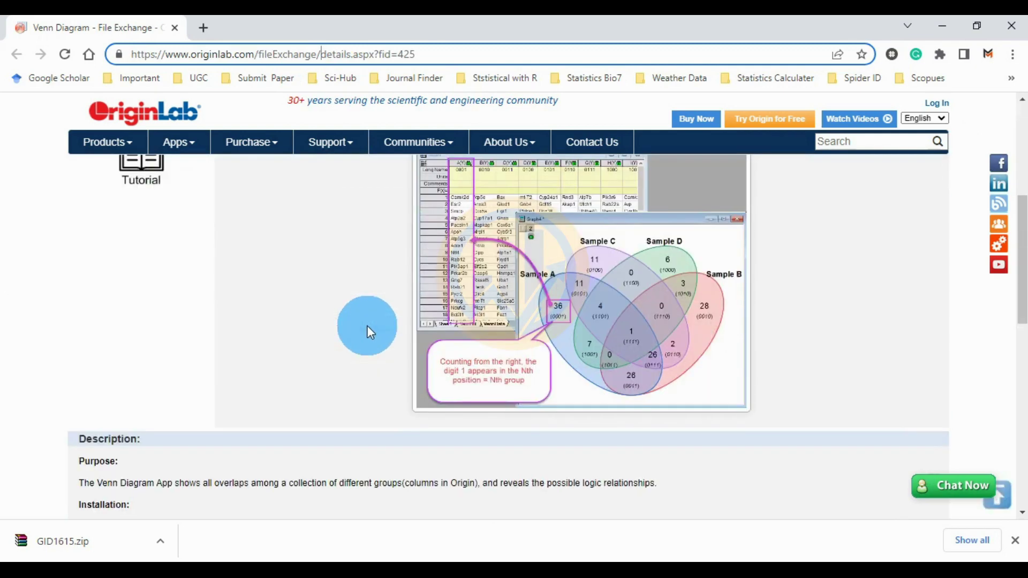
scroll(91, 357, down, 3)
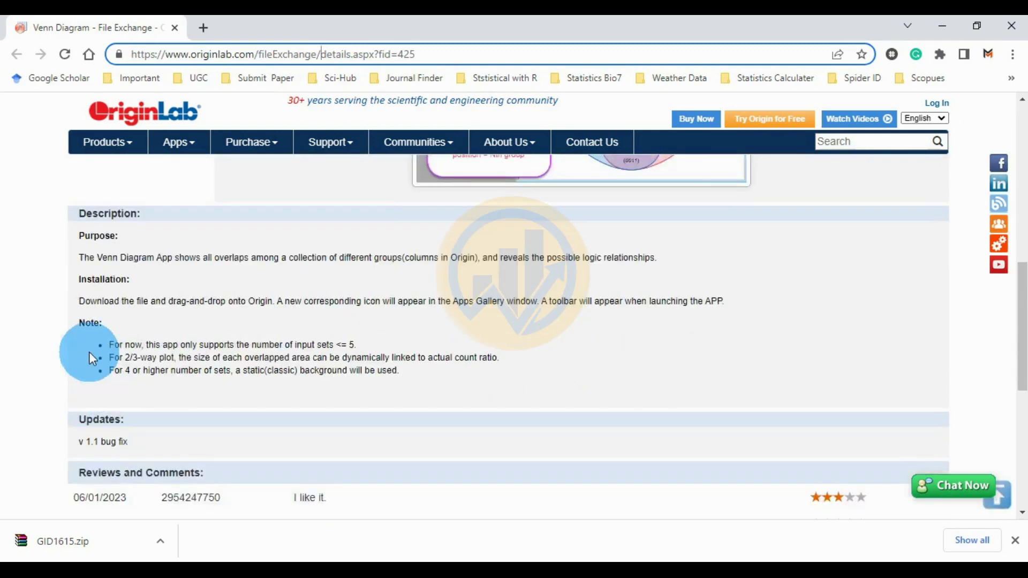
drag(82, 283, 273, 307)
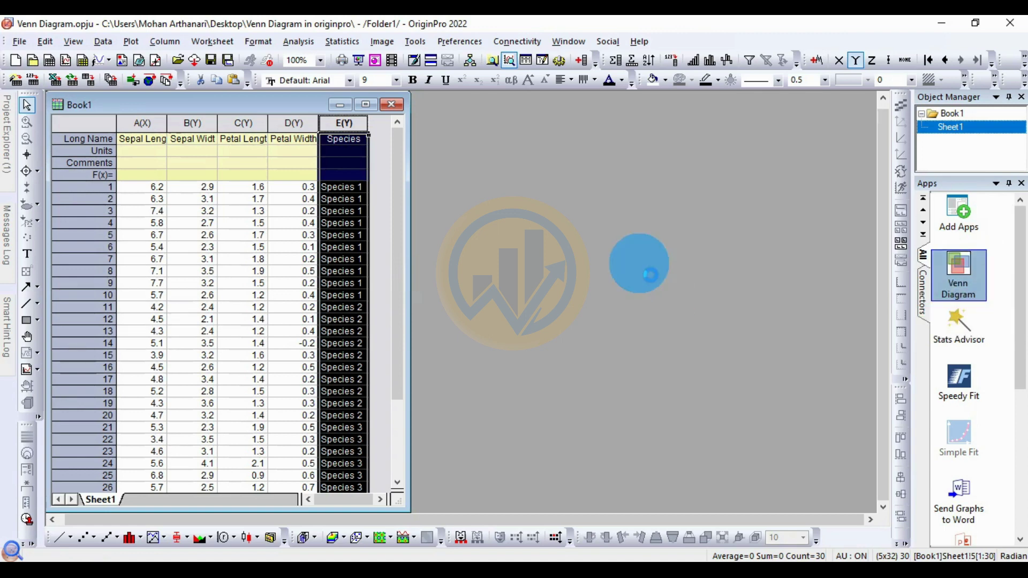
click(659, 189)
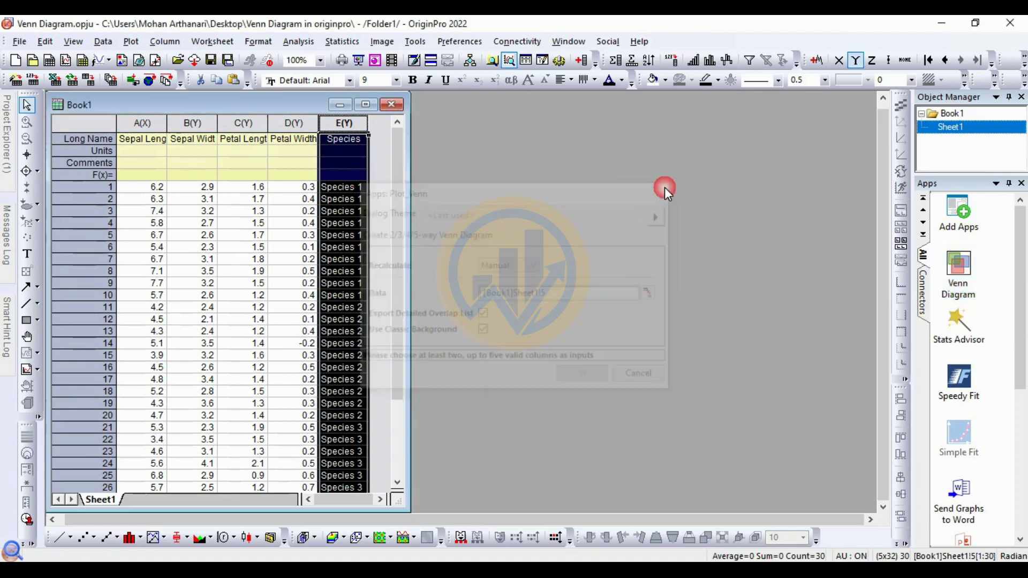
- Select columns A–D and create a Venn diagram using the classic background
click(140, 123)
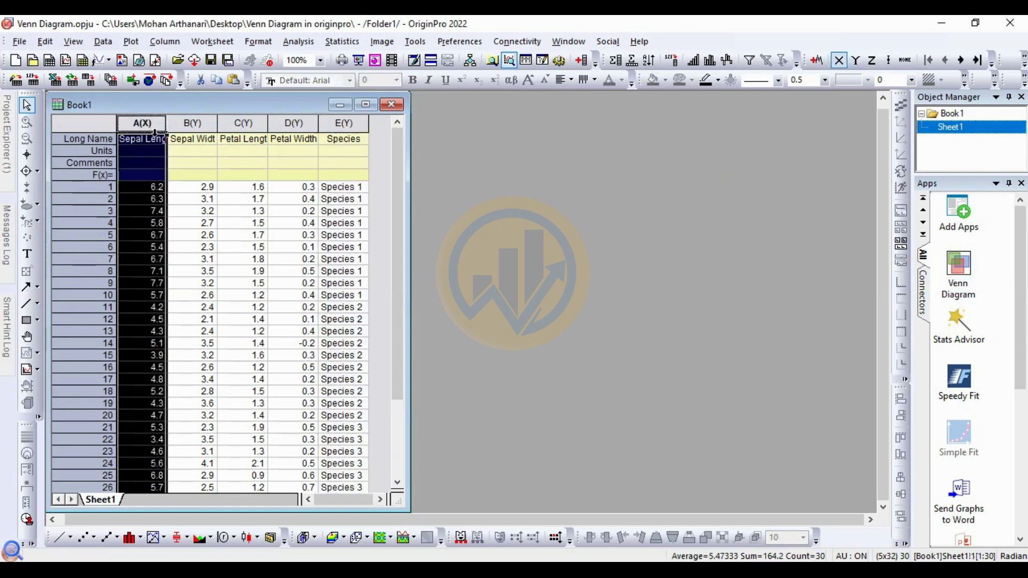
drag(184, 138, 305, 138)
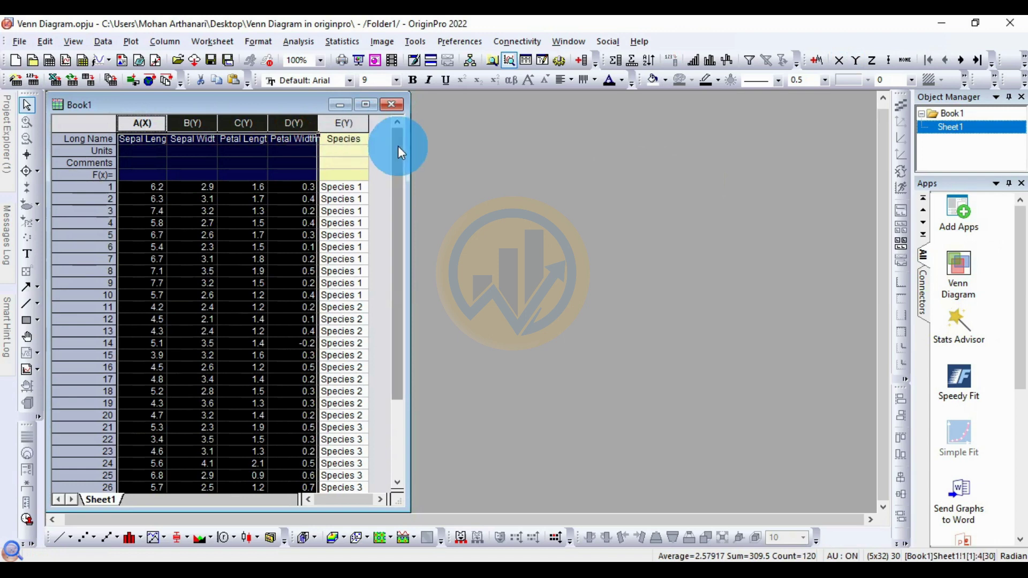
click(967, 273)
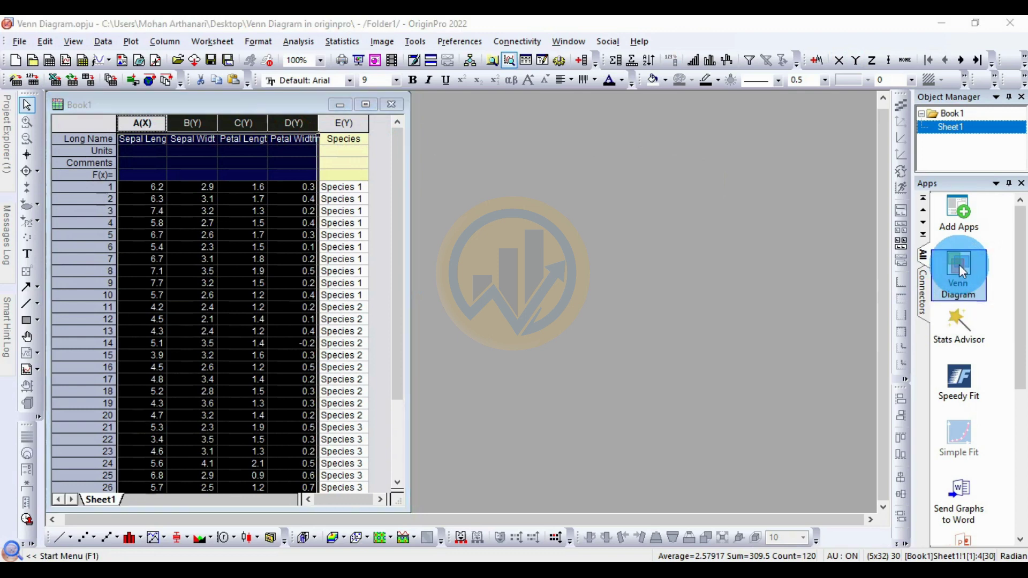
drag(497, 202, 520, 173)
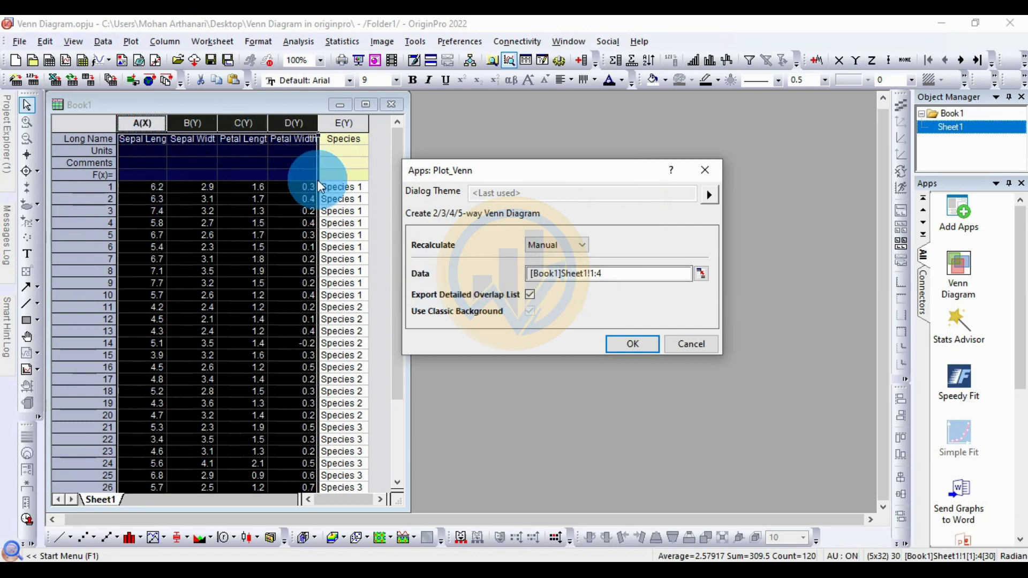
click(530, 311)
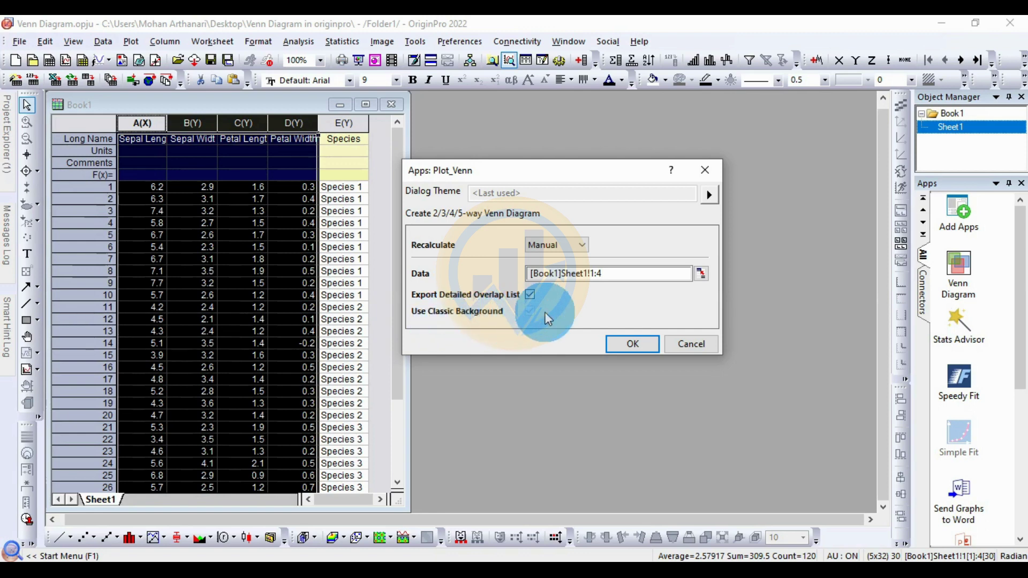
click(654, 346)
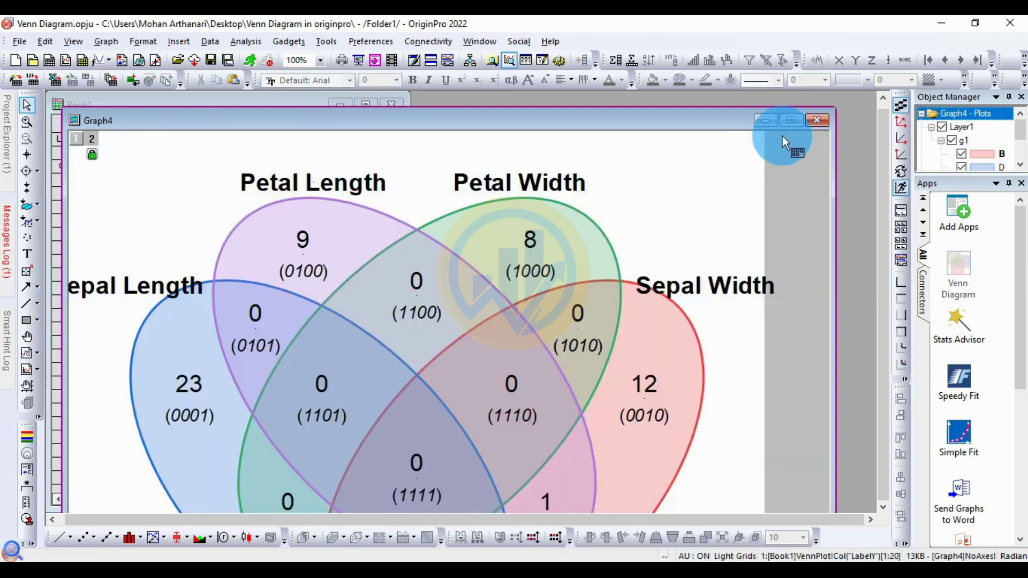
- Maximize the Graph4 window and bring up the purple ellipse's context menu
click(441, 332)
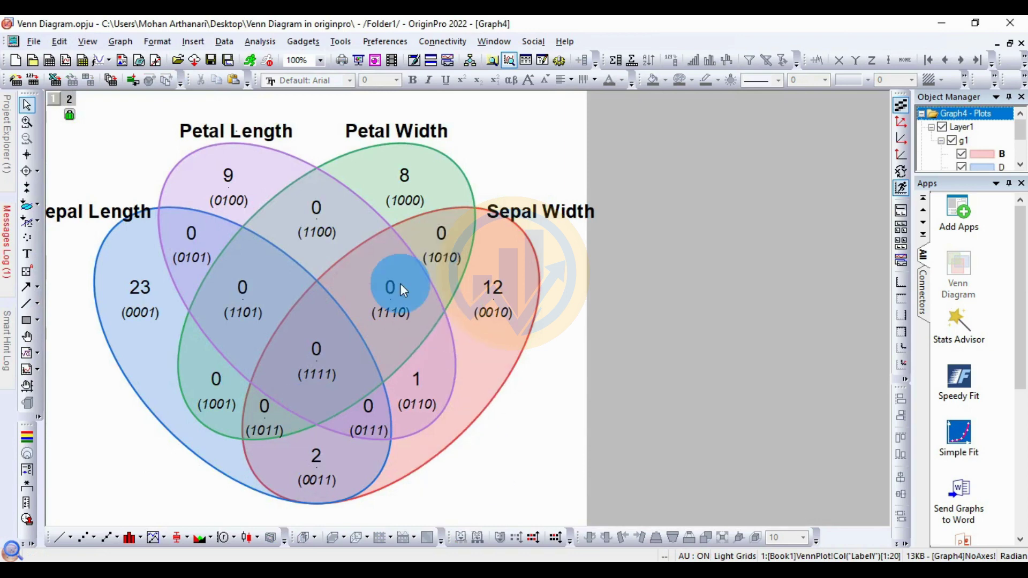
right_click(362, 217)
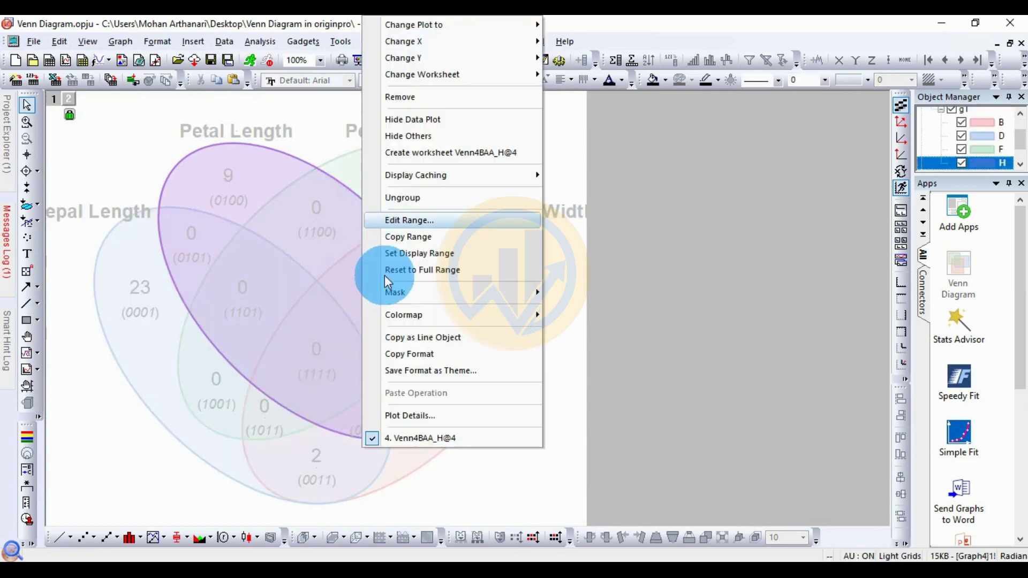
- In Plot Details, set the ellipse outline width to 2 and apply it
click(402, 416)
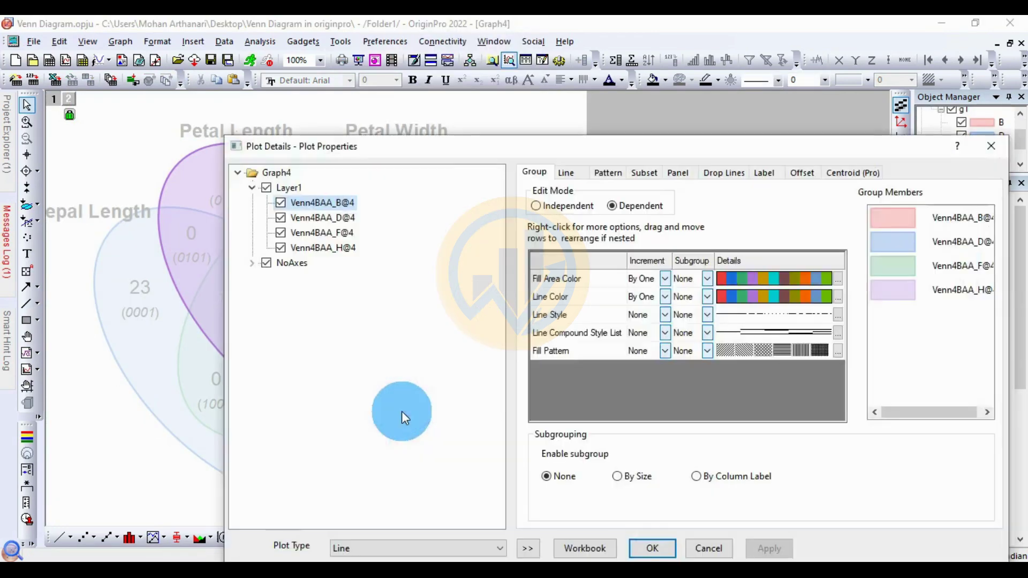
drag(492, 151, 501, 91)
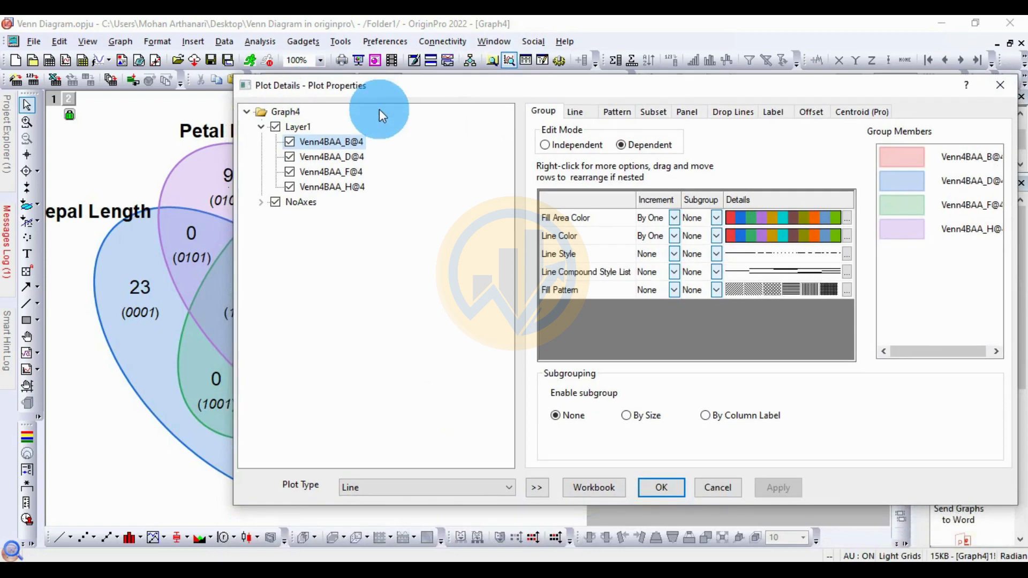
click(536, 489)
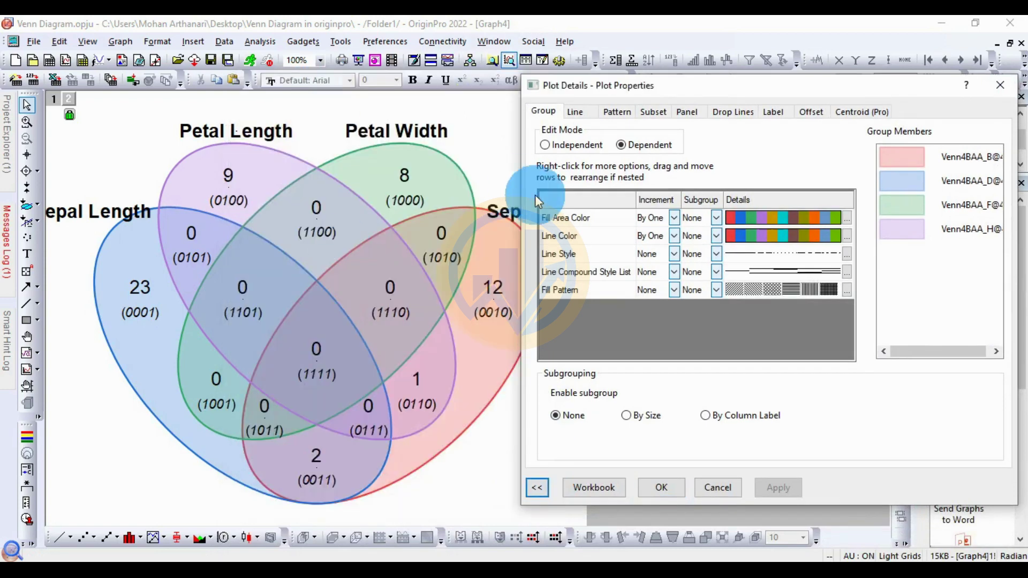
click(589, 114)
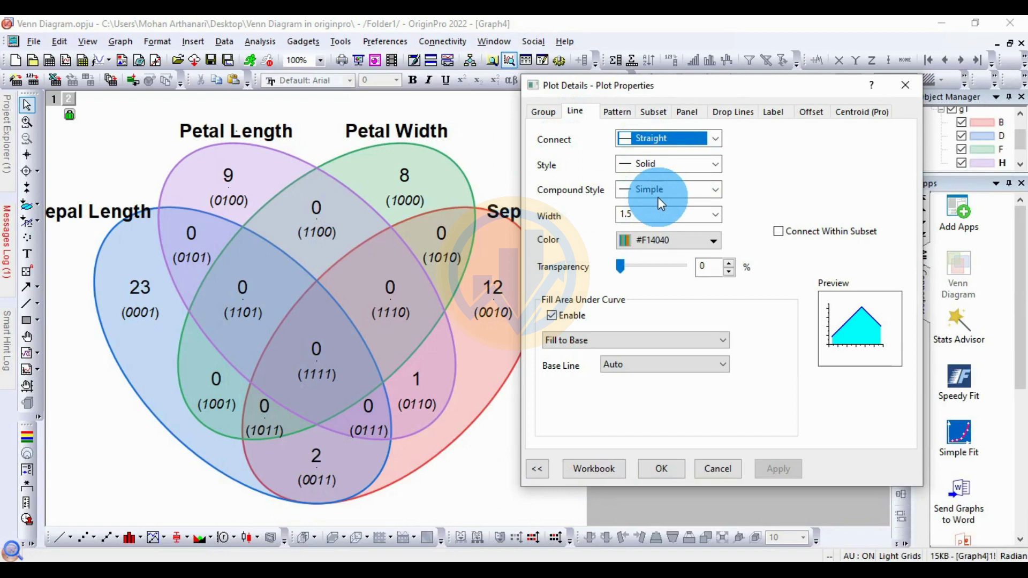
click(716, 214)
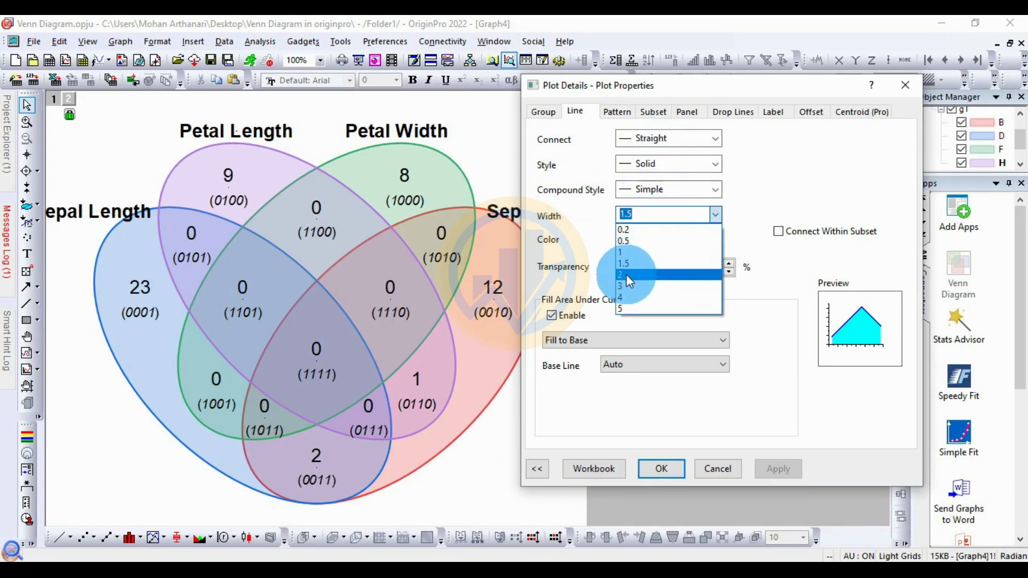
click(627, 274)
click(786, 467)
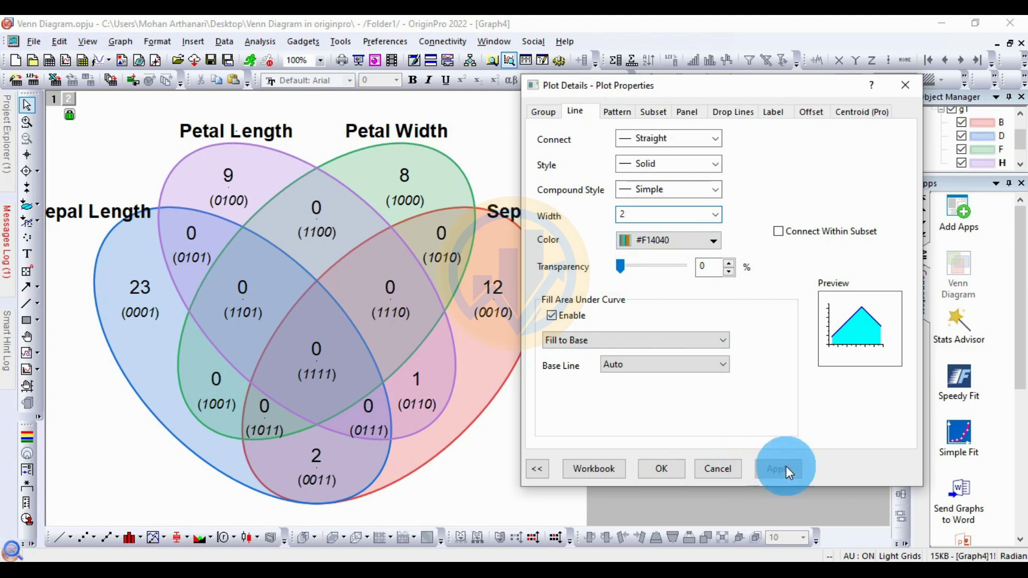
- Color the outlines By Plots using the Candy increment list and apply
click(130, 230)
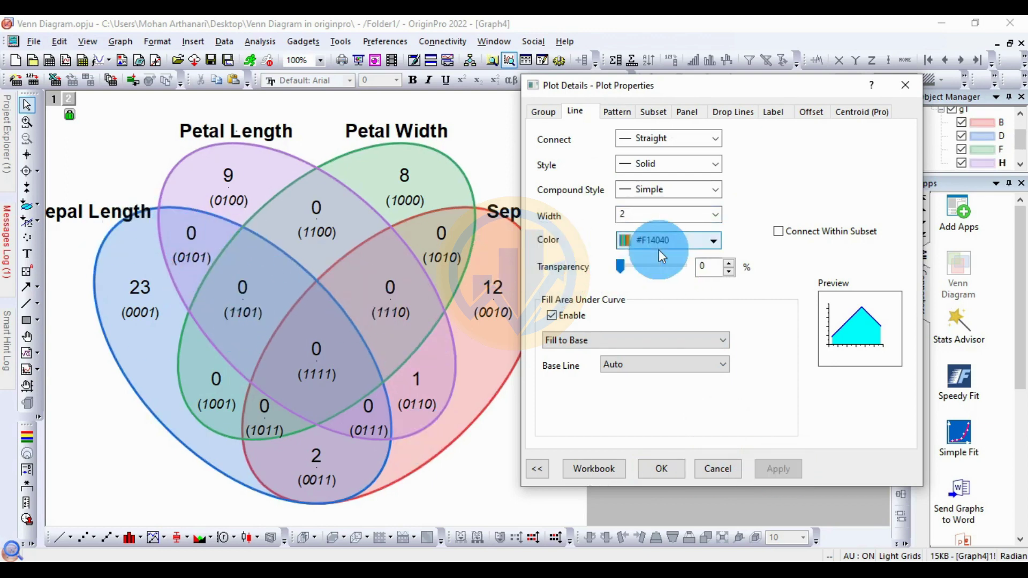
click(669, 238)
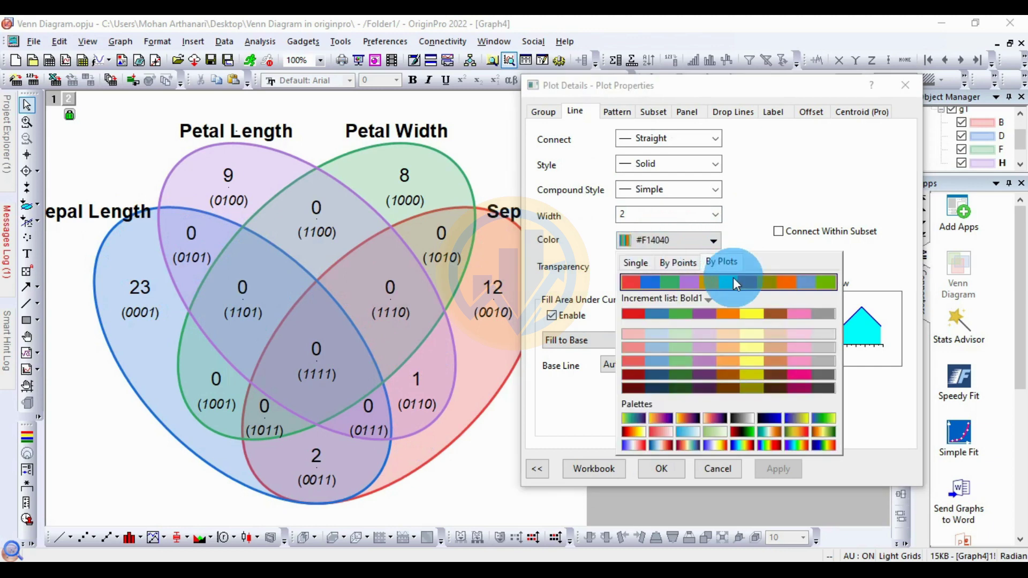
click(695, 298)
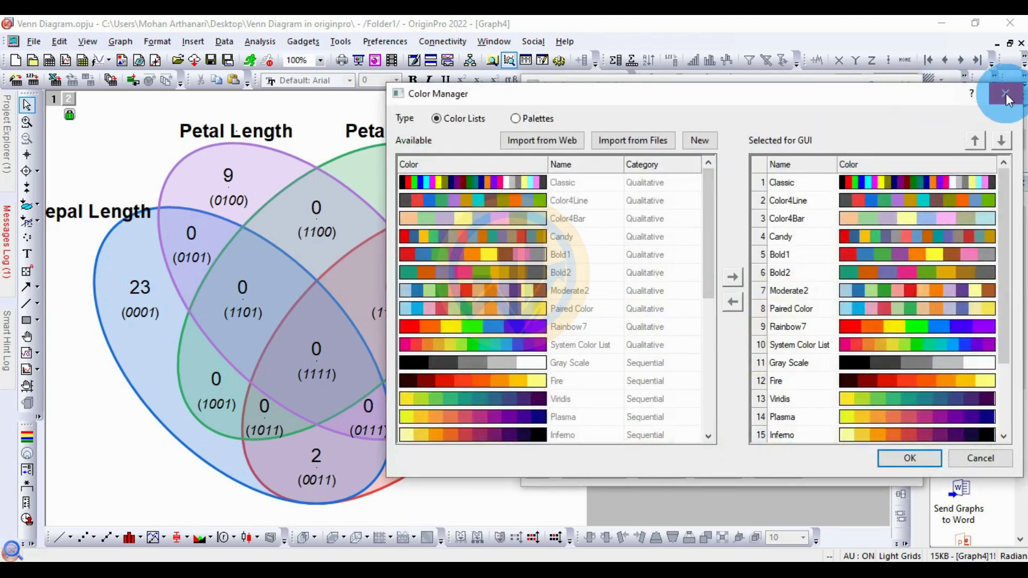
click(1004, 95)
click(705, 298)
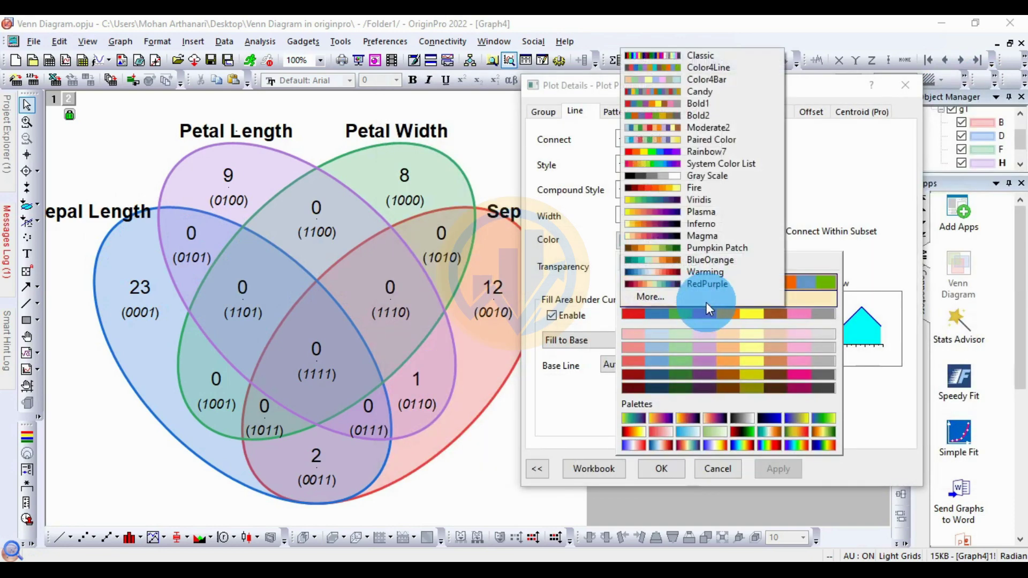
click(706, 95)
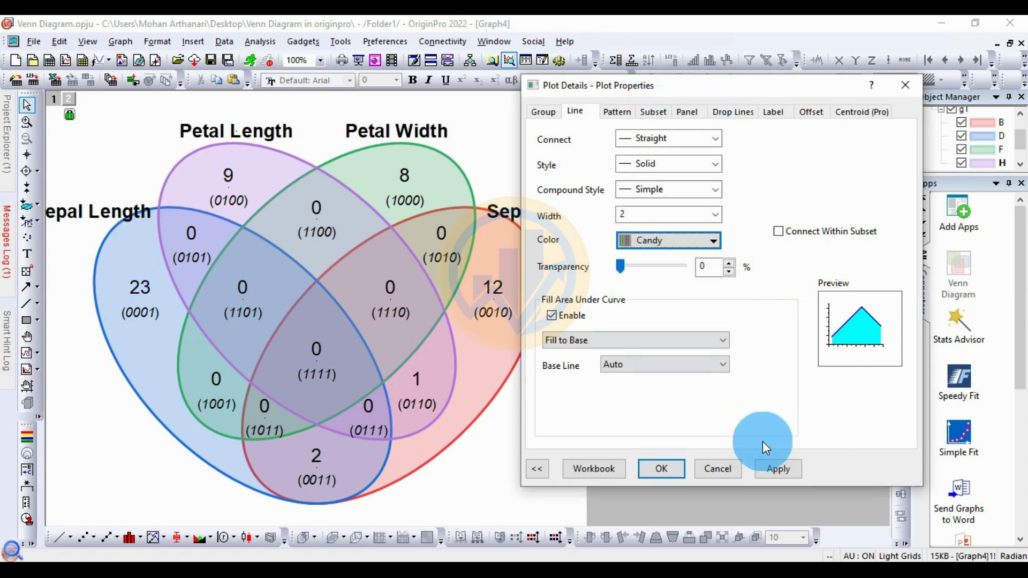
click(779, 470)
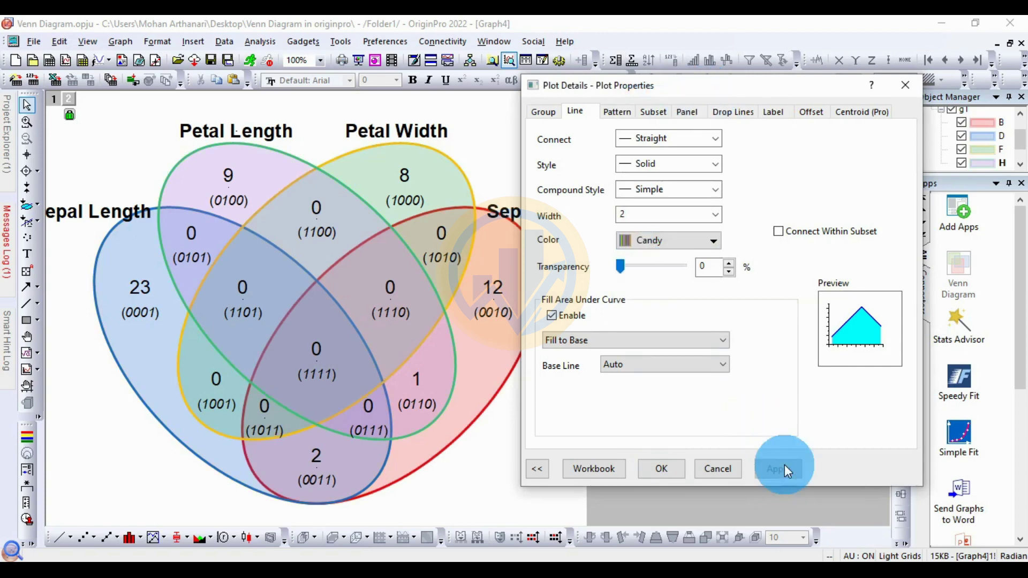
click(615, 114)
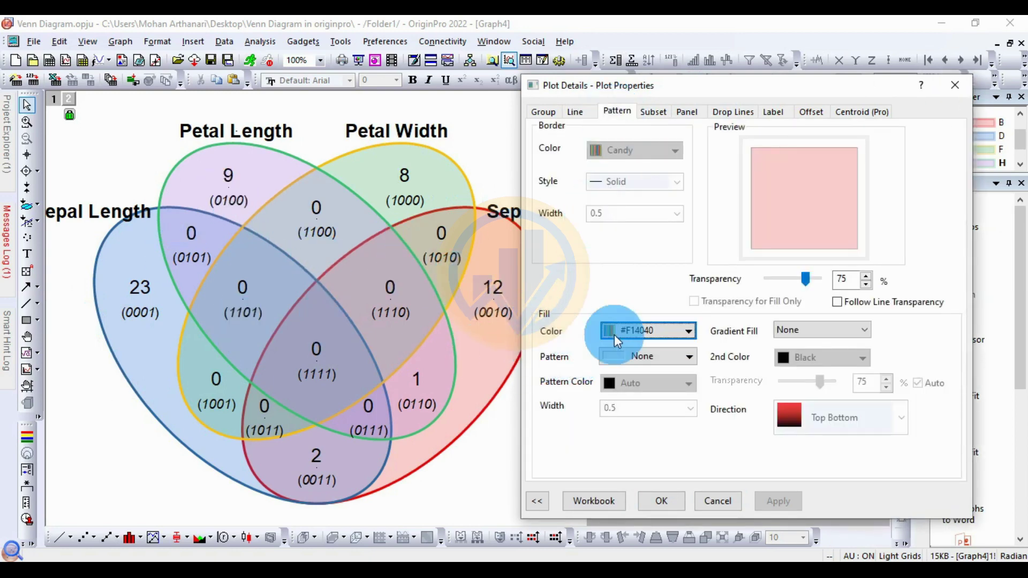
- Set the ellipse fill color By Plots with the Candy increment list and apply
click(647, 328)
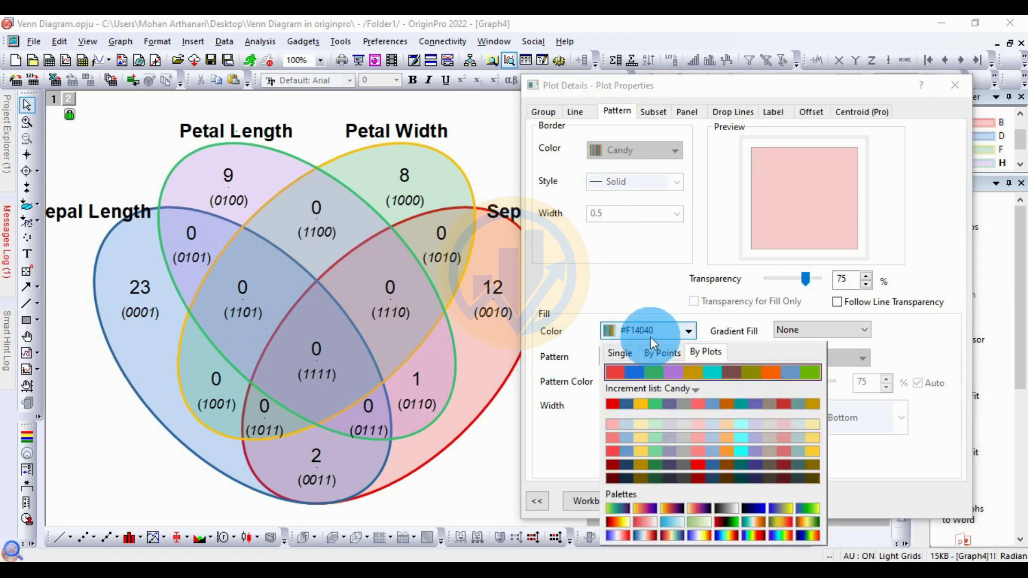
click(689, 390)
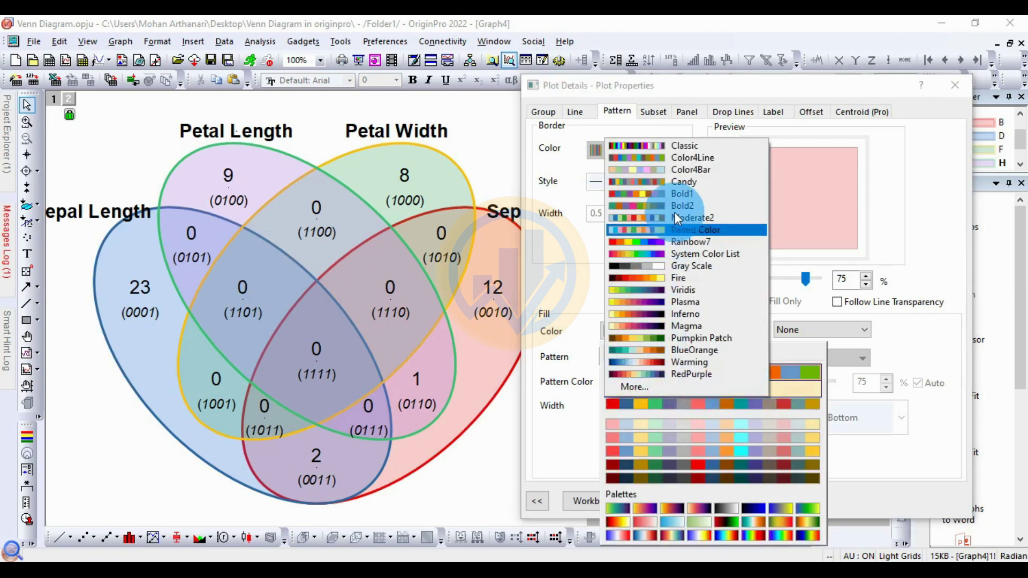
click(683, 182)
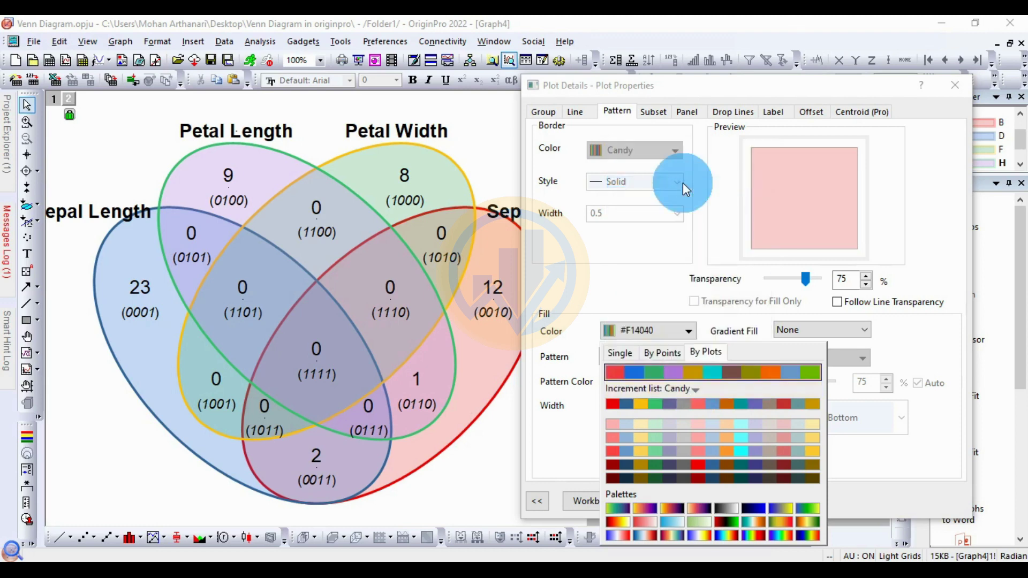
click(706, 388)
click(782, 502)
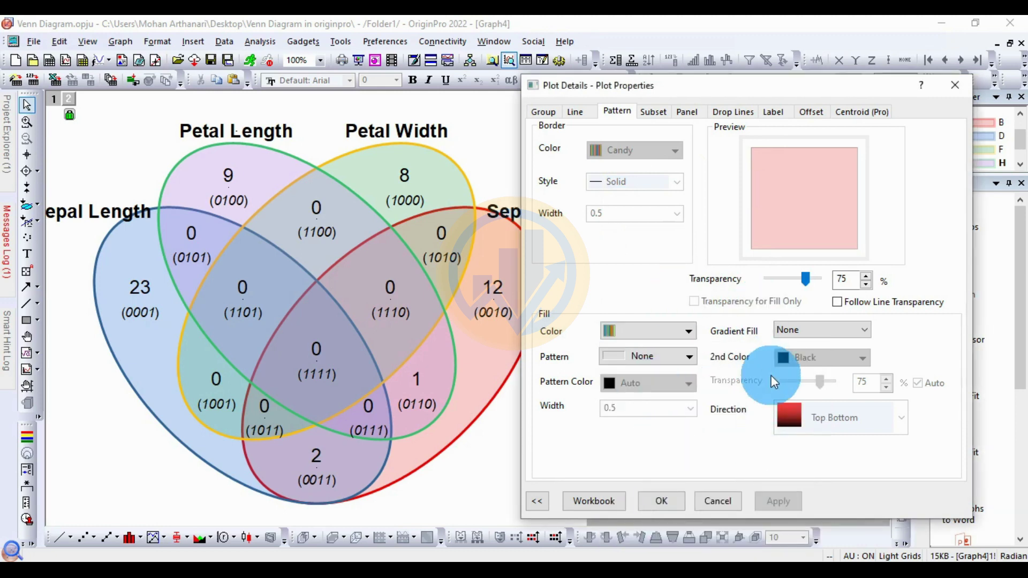
- After comparing the Fire list, reconfirm Candy for the fills and close Plot Details
click(687, 329)
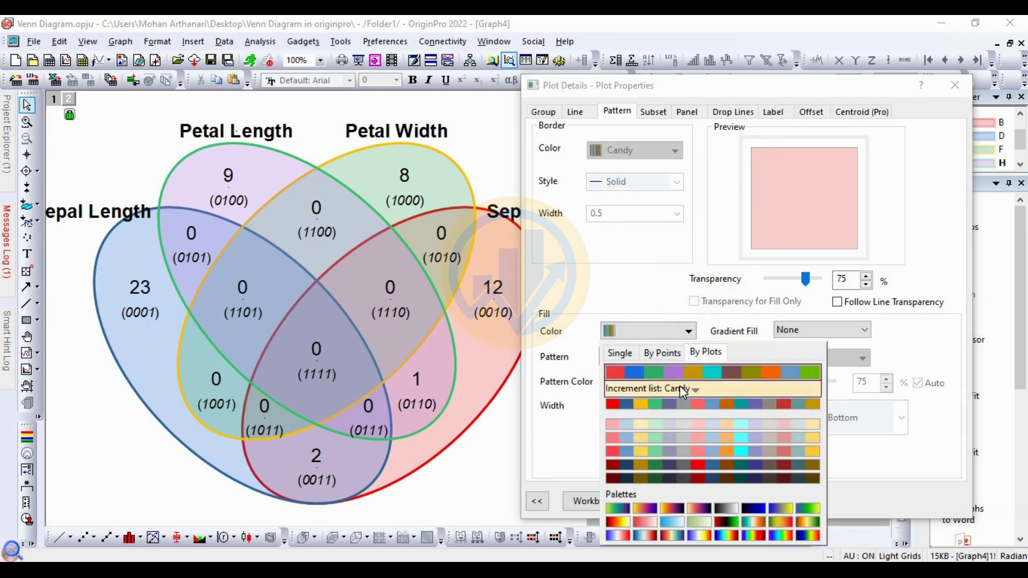
click(684, 389)
click(691, 385)
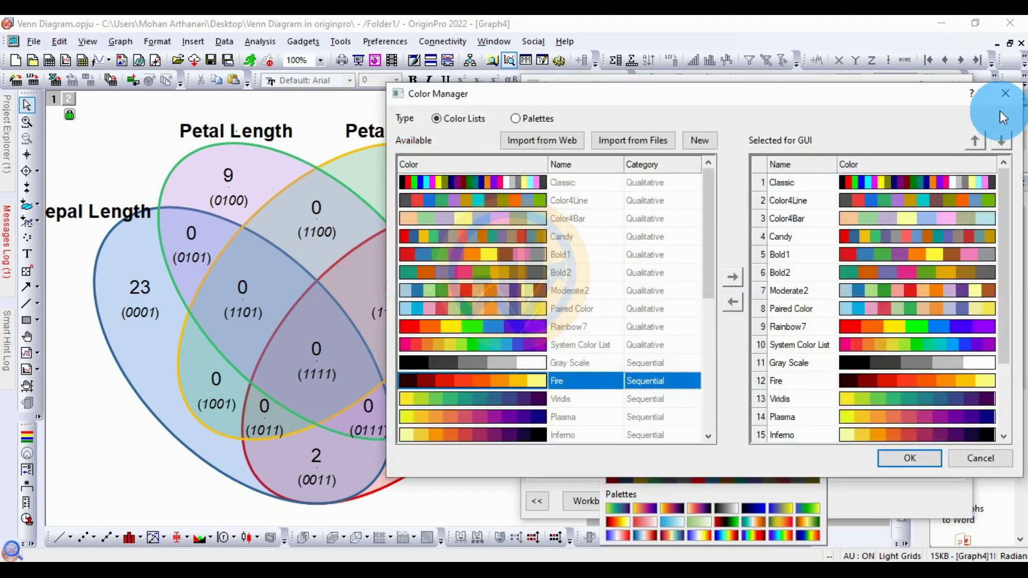
click(1005, 94)
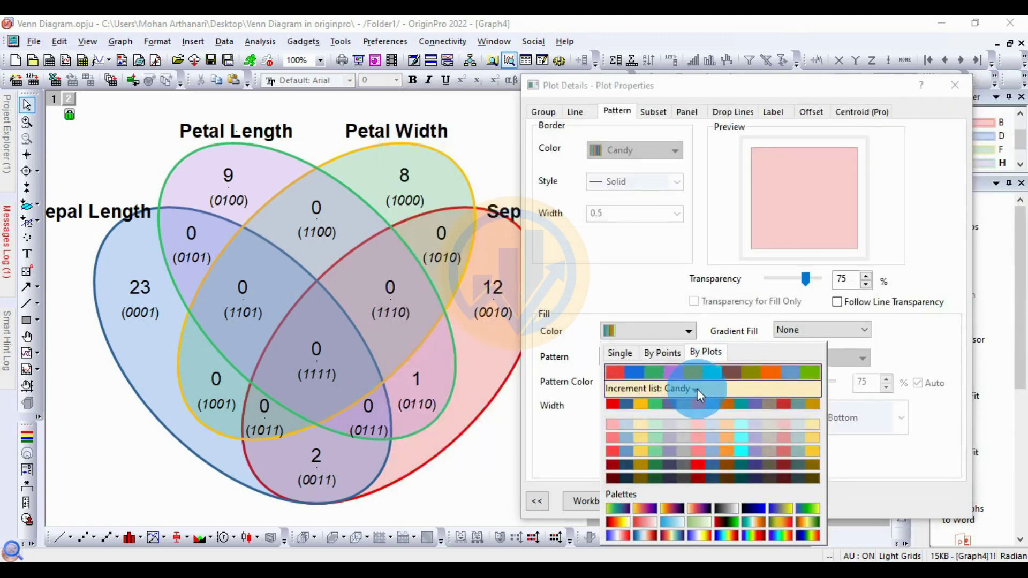
click(696, 389)
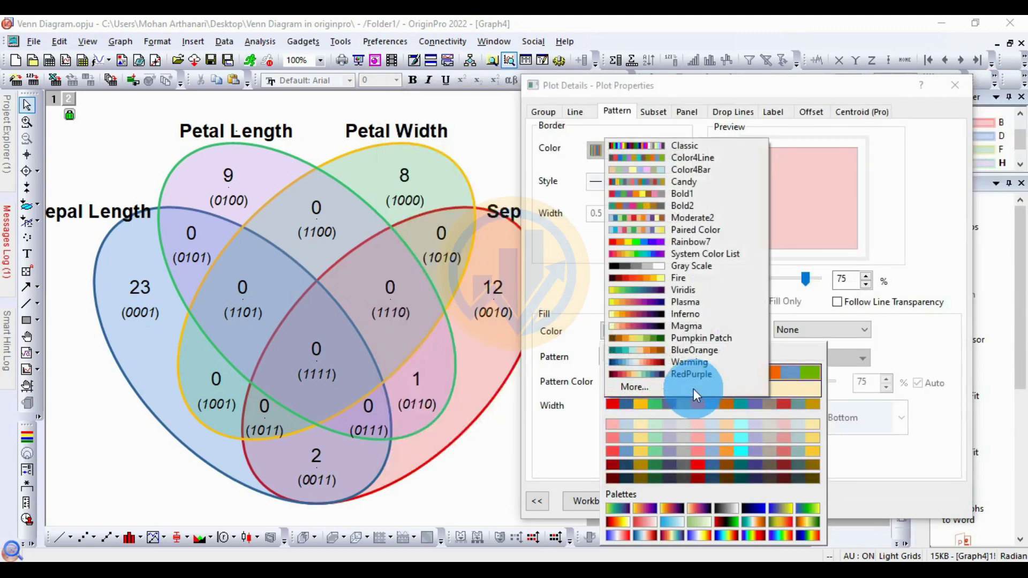
click(689, 182)
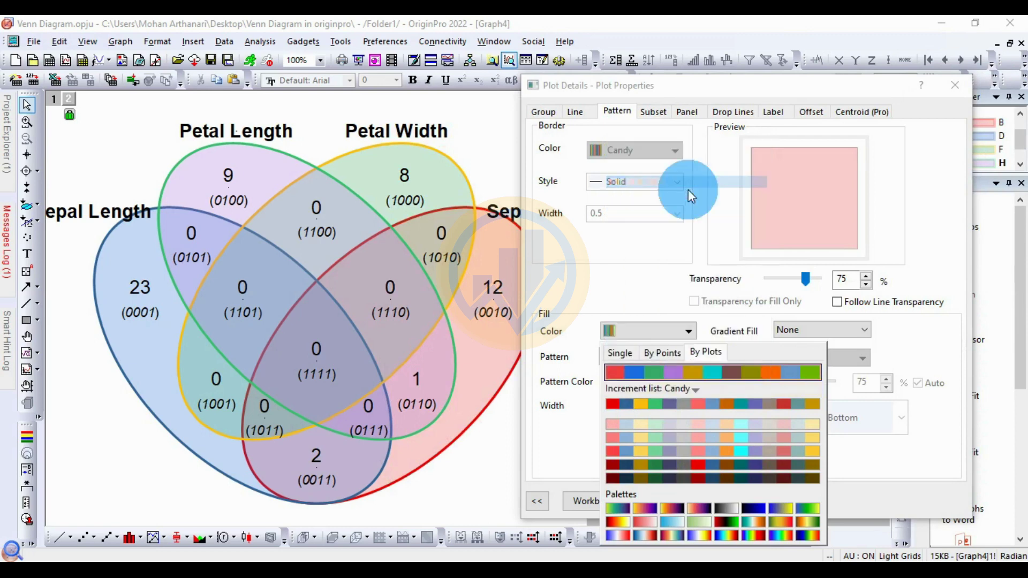
click(669, 273)
click(696, 363)
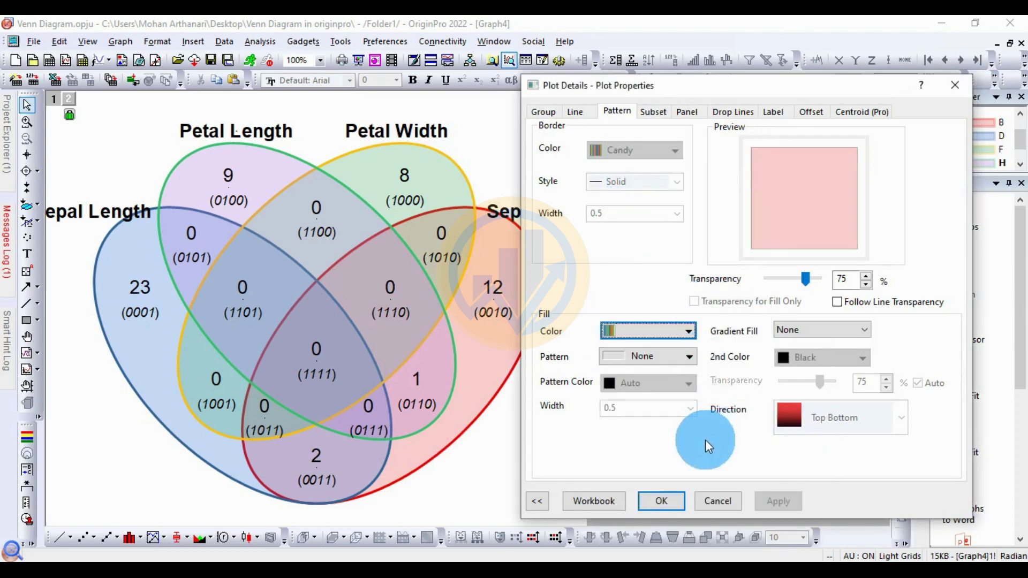
click(666, 502)
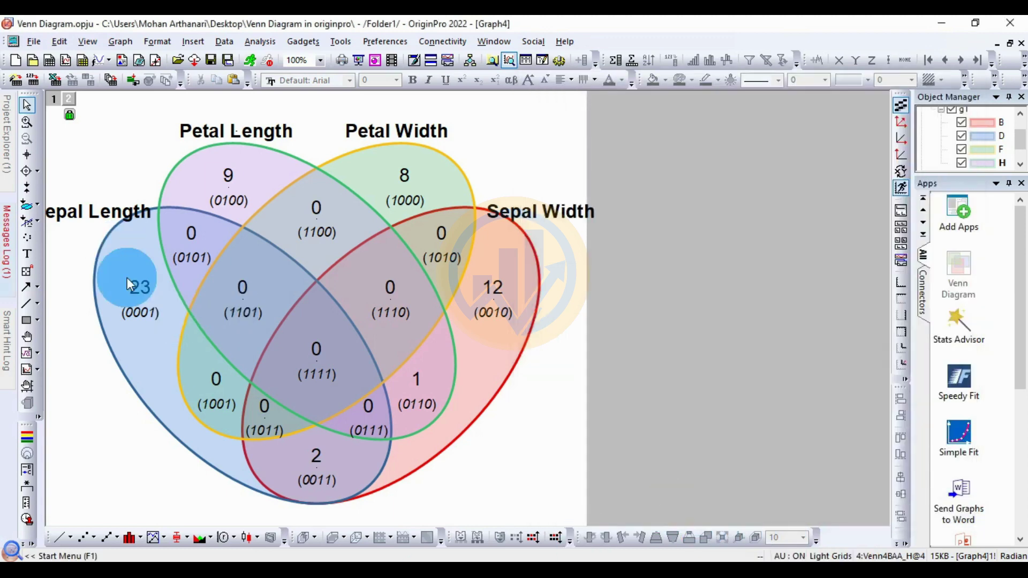
- Open the diagram's label settings and set the font to Times New Roman, size 18
click(267, 131)
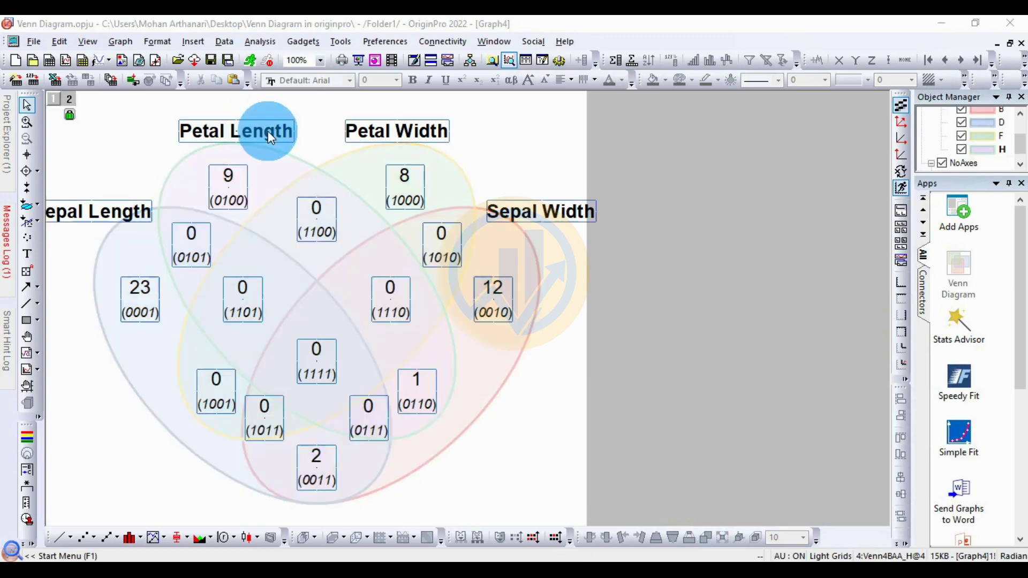
double_click(268, 131)
drag(704, 94, 573, 104)
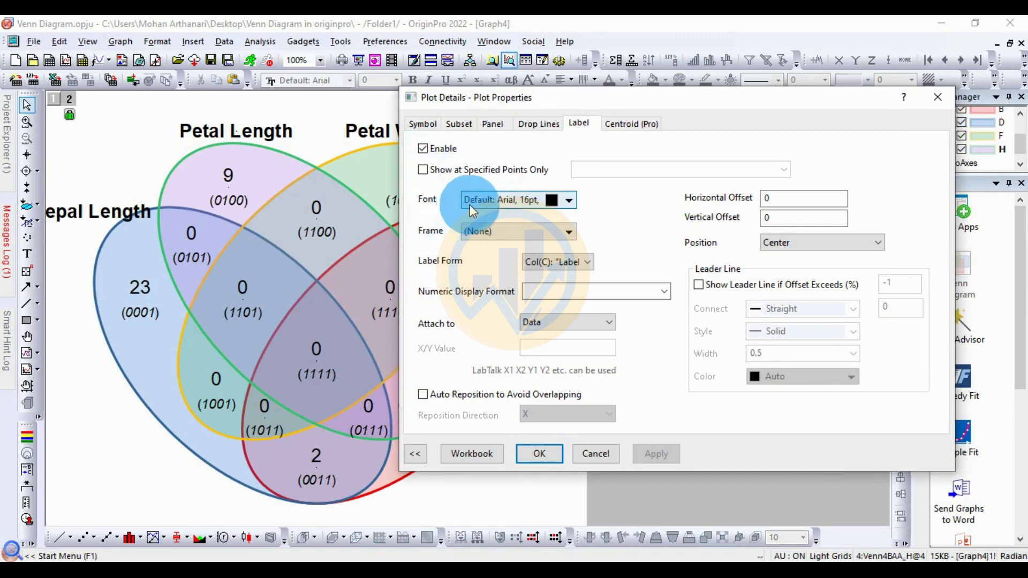
click(512, 210)
click(518, 206)
click(591, 230)
scroll(575, 274, up, 2)
click(548, 256)
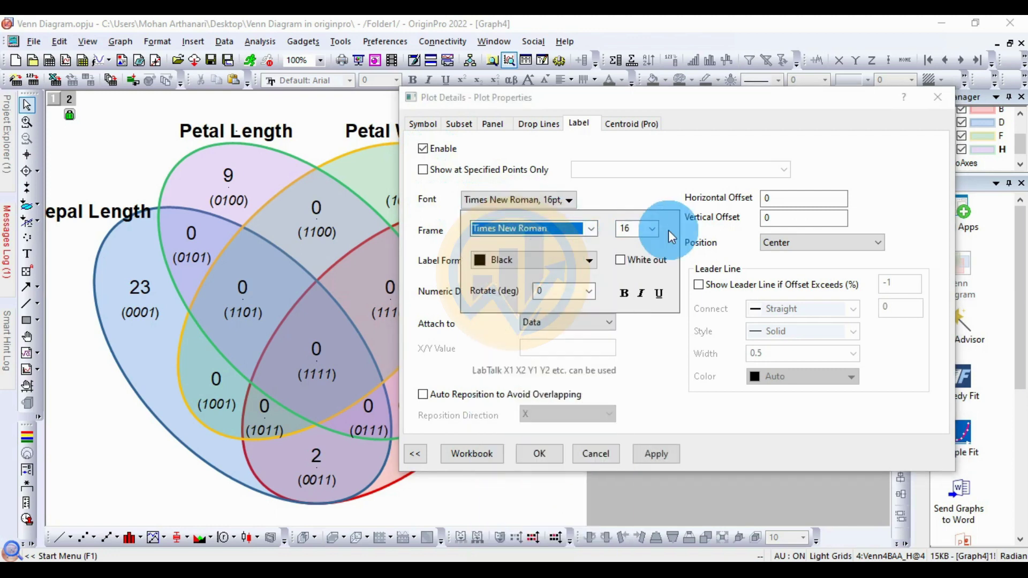
click(659, 228)
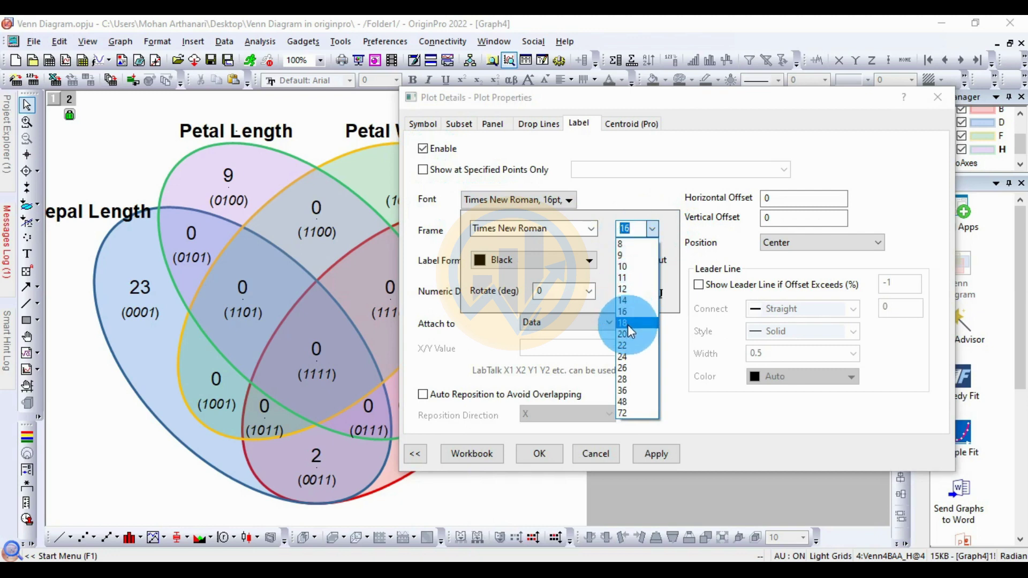
click(627, 326)
click(654, 349)
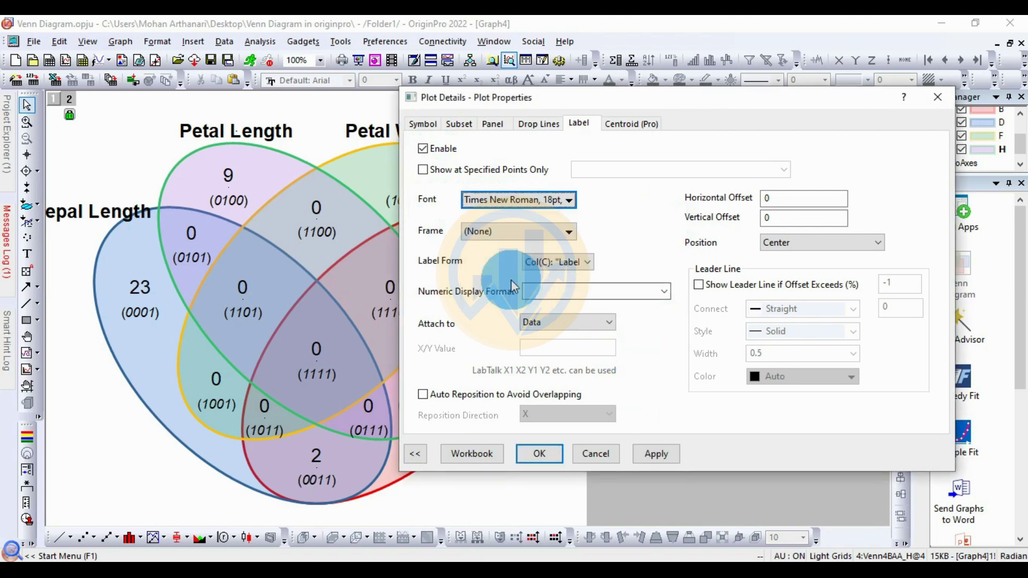
- Keep LabelText as label content, apply the font change and close the settings
click(563, 265)
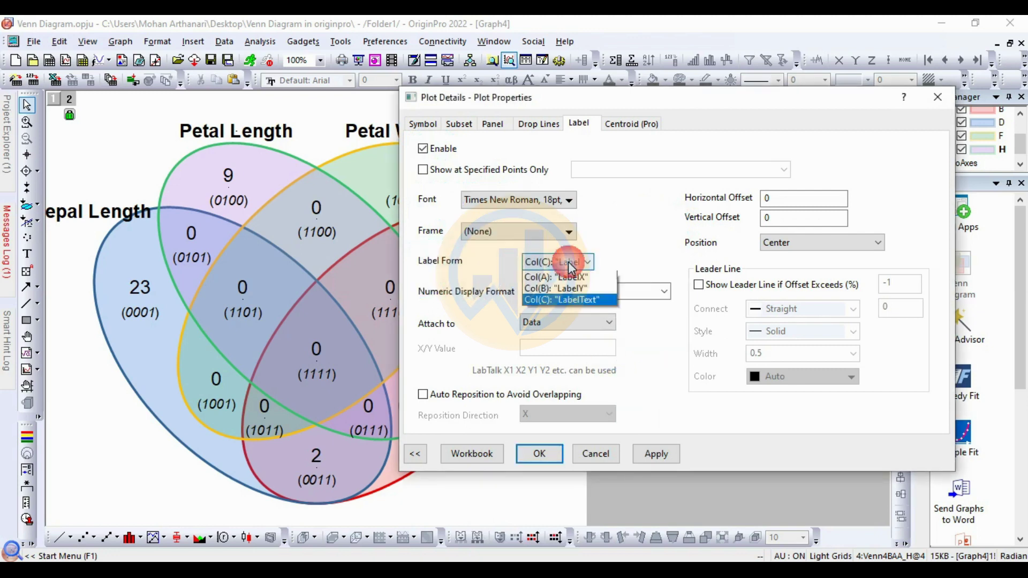
click(621, 356)
click(670, 454)
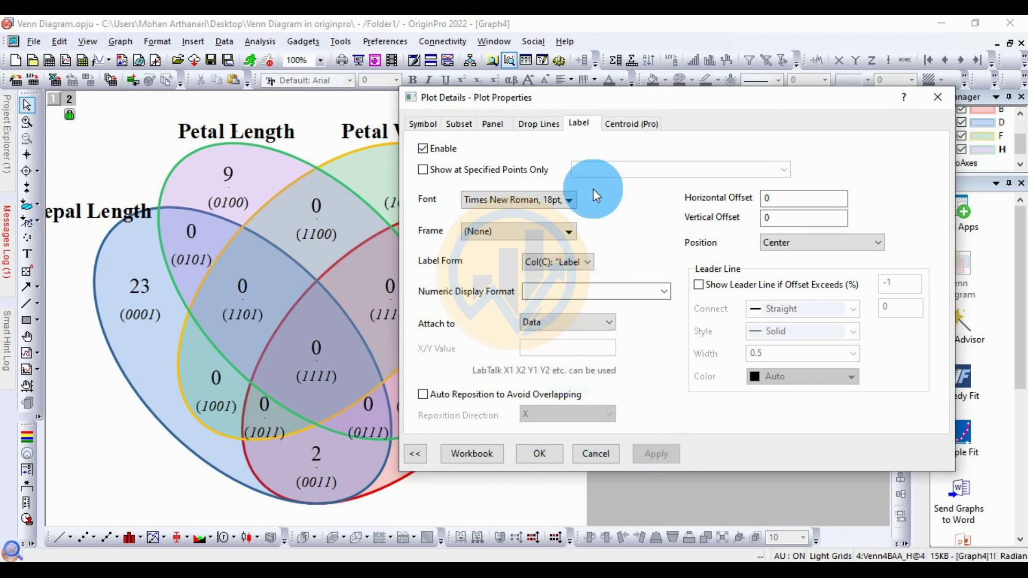
drag(623, 109, 591, 117)
click(515, 460)
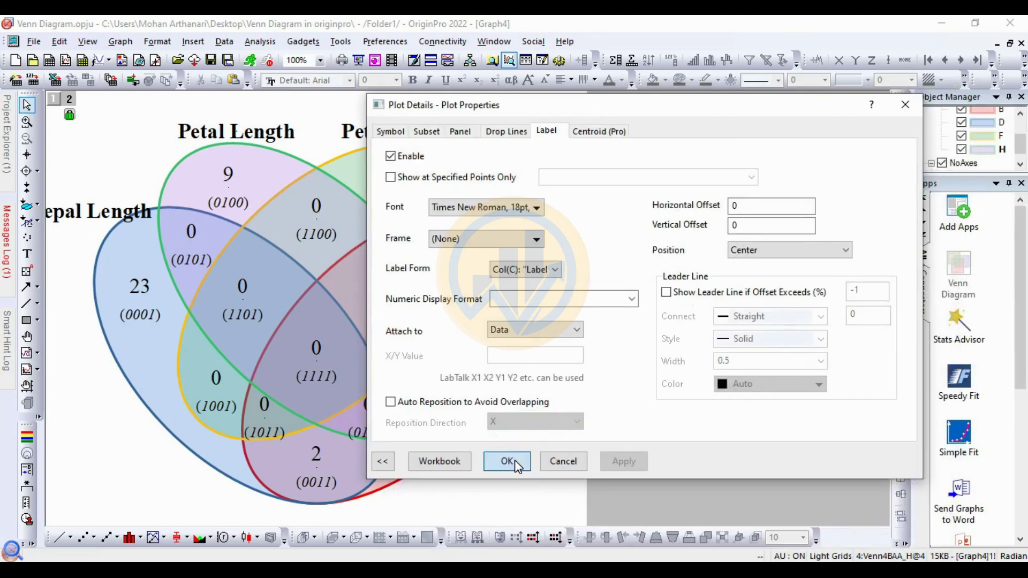
click(82, 301)
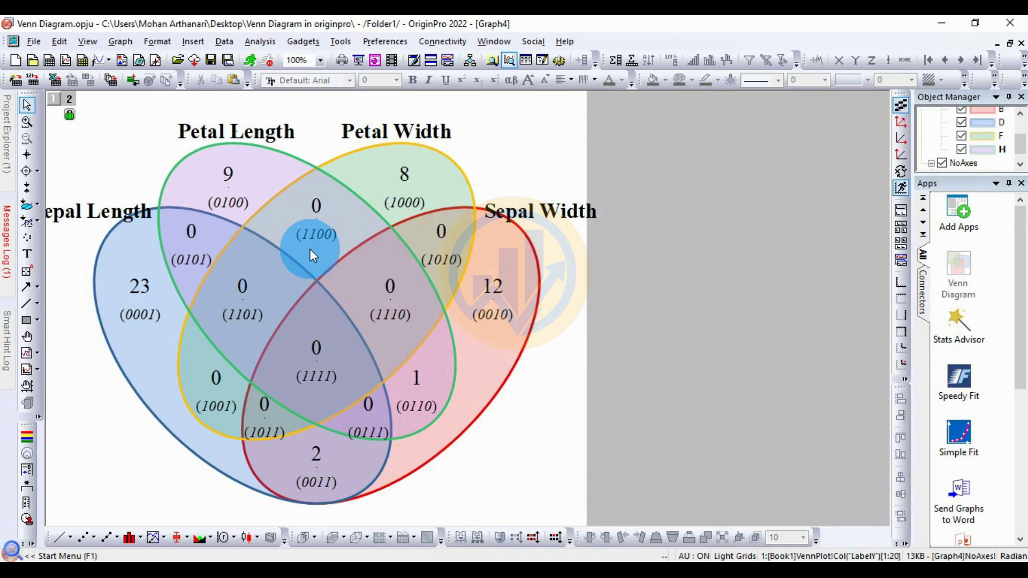
- Fit Graph4's page to its layers, keeping the 18 border margin with height and width
click(133, 43)
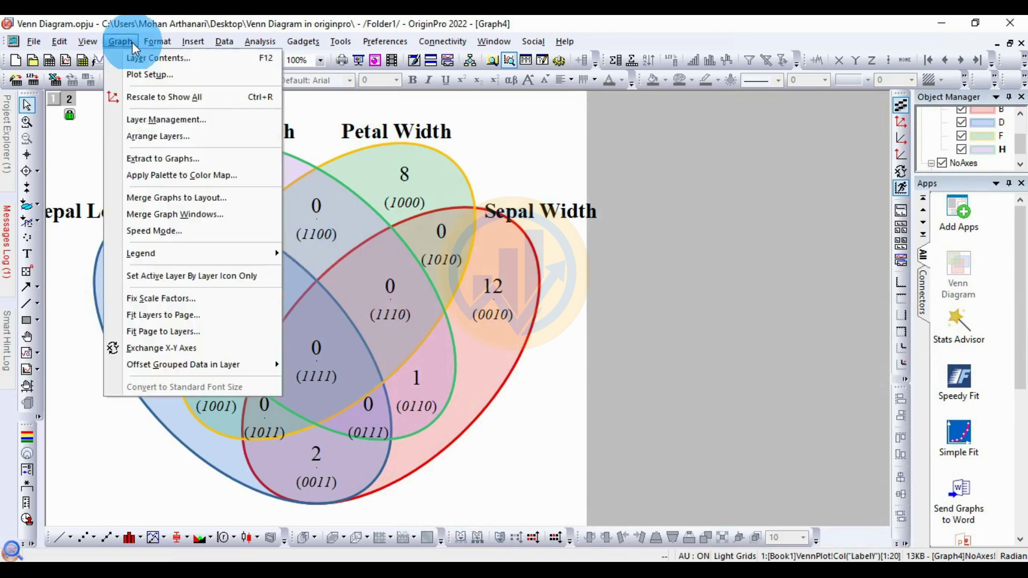
click(175, 333)
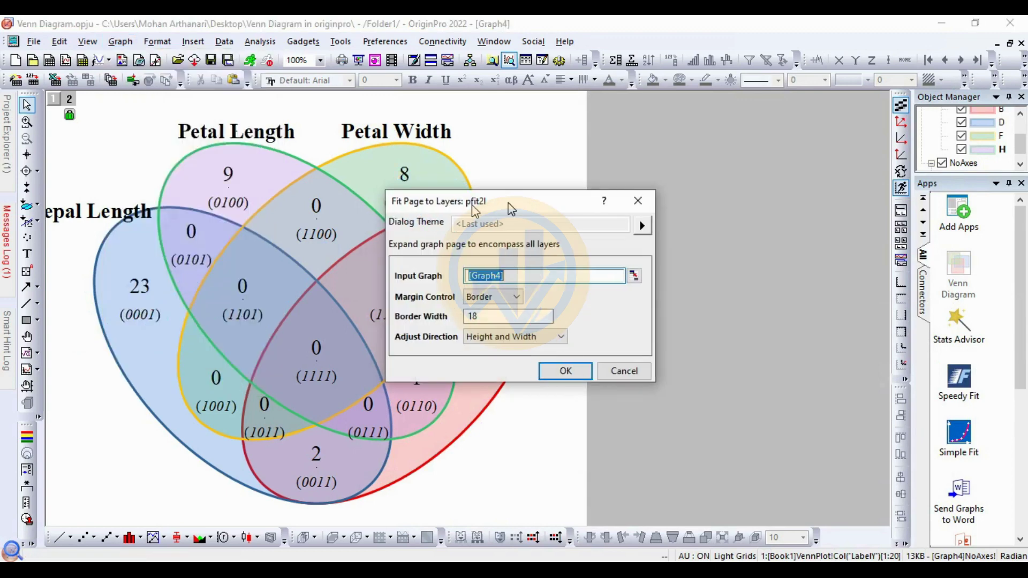
drag(436, 205, 508, 198)
click(644, 366)
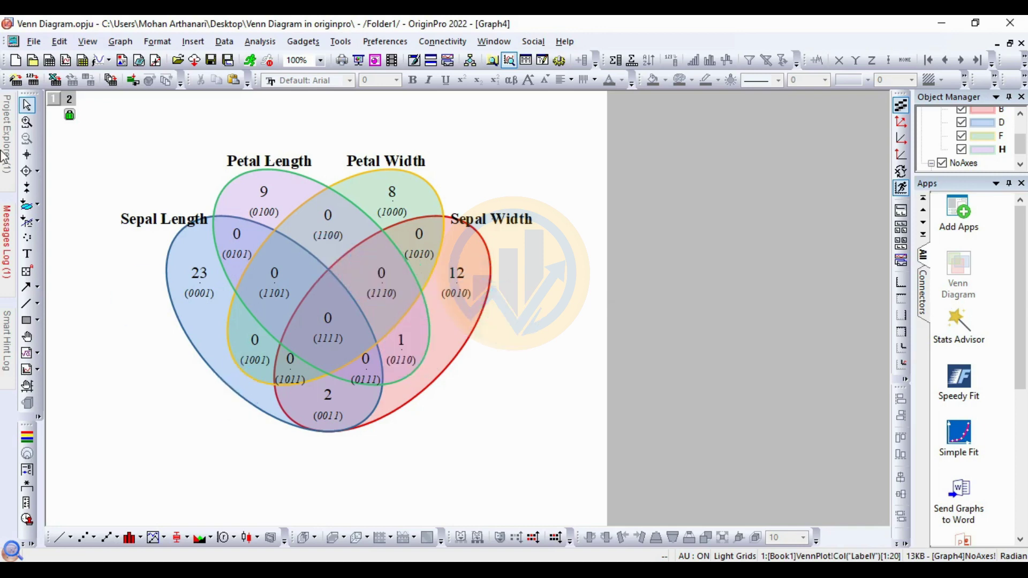
- Open the Export Graph dialog, choose JPEG and enter the file name 'Venn Diagram'
click(29, 43)
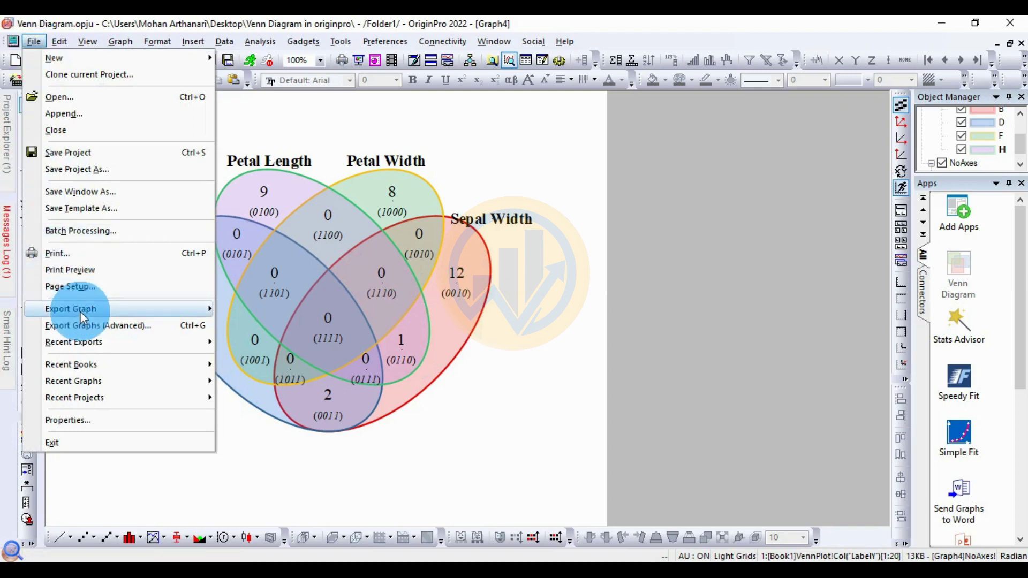
mouse_move(81, 311)
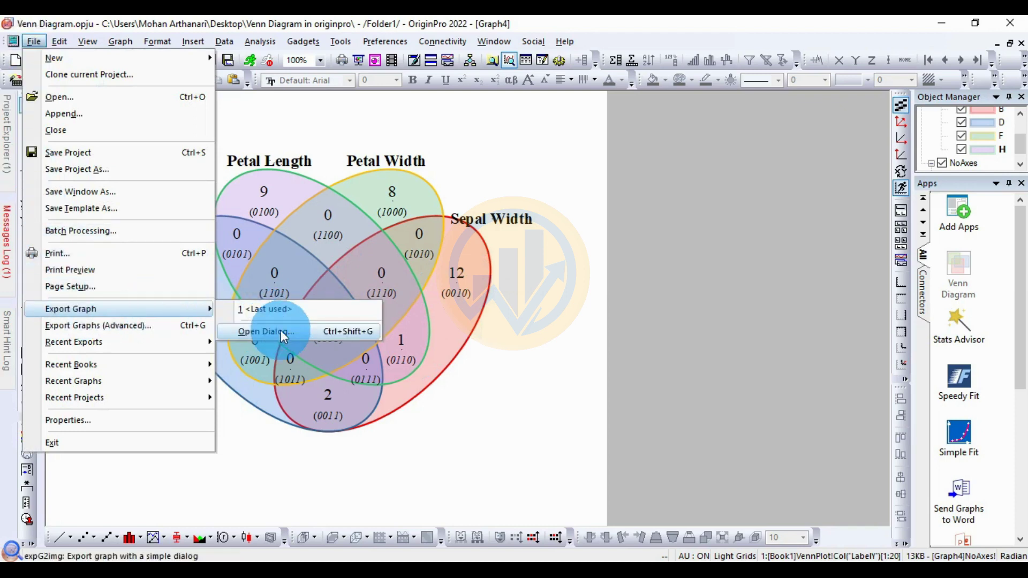
click(318, 332)
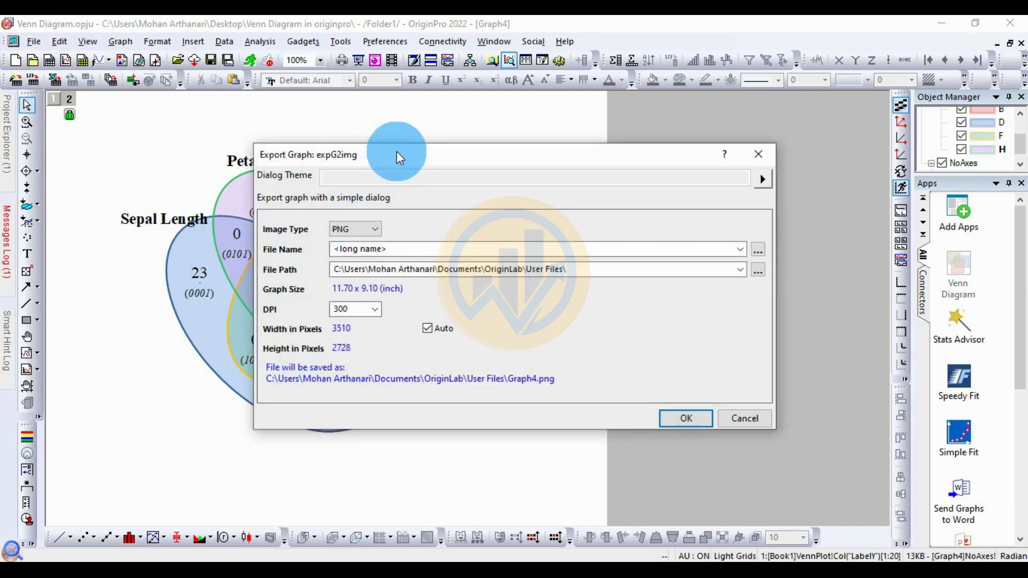
drag(397, 155, 501, 178)
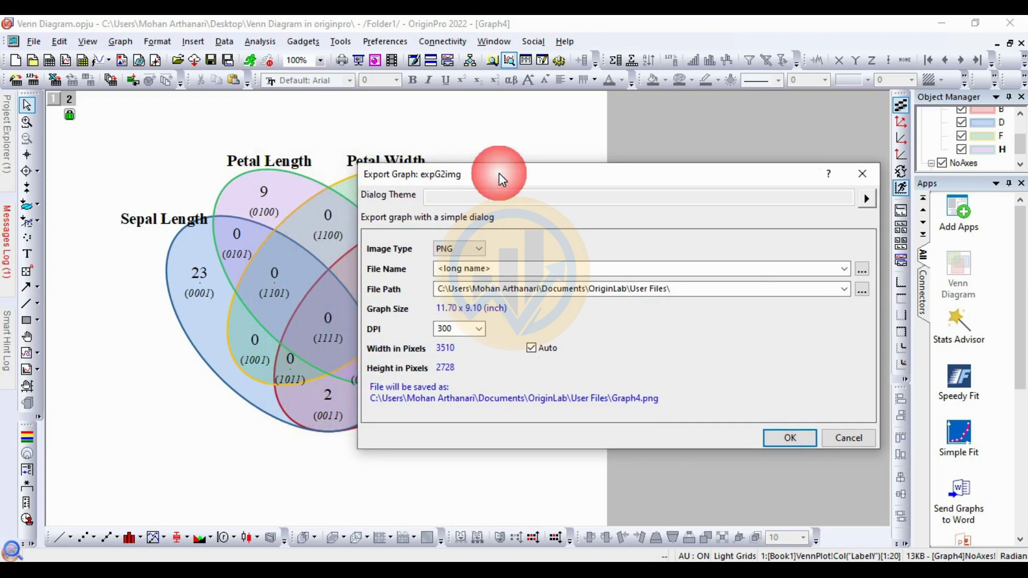
click(480, 252)
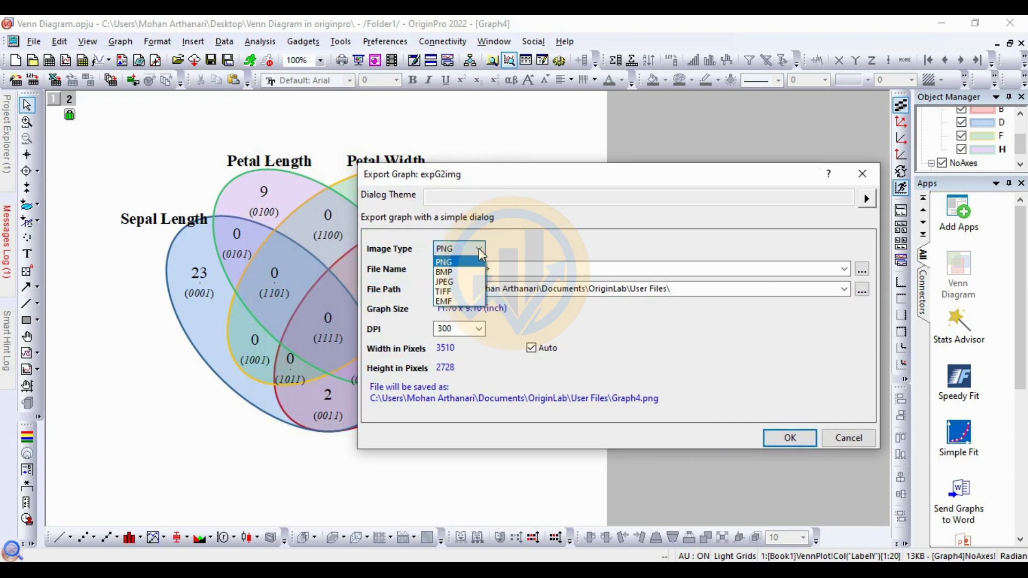
click(451, 283)
click(512, 272)
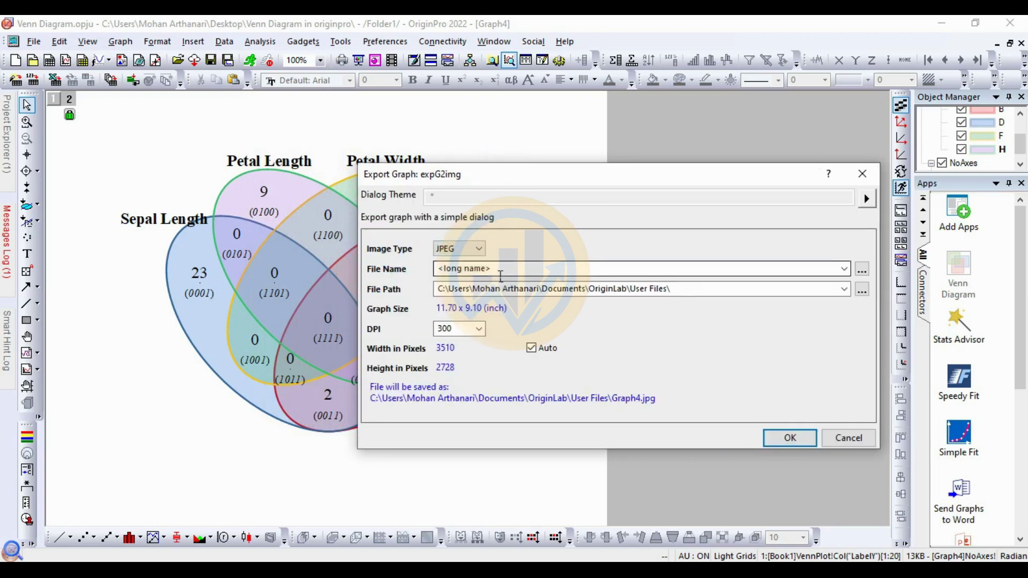
text(Venn)
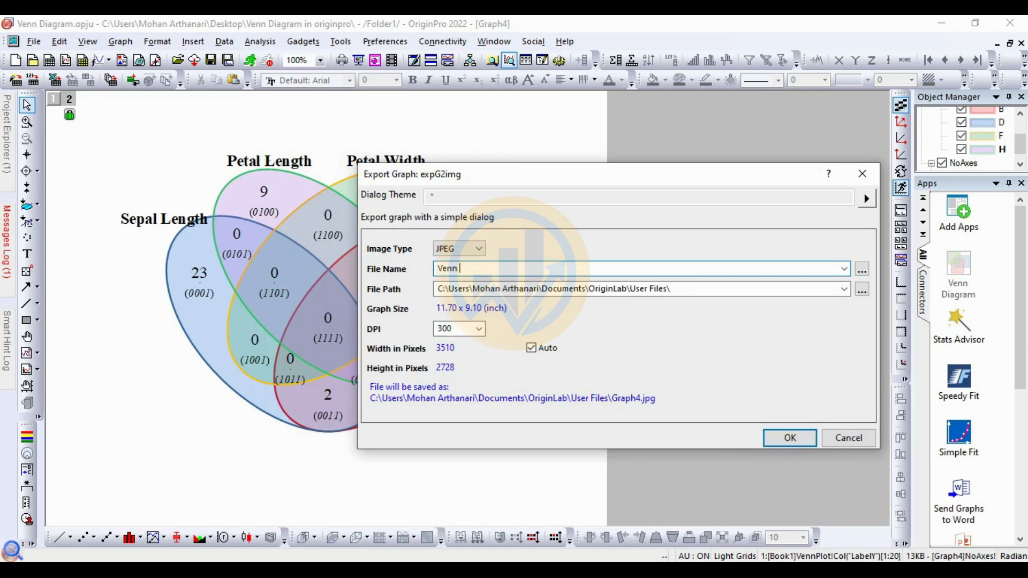
text( Diagram)
- Set the export path to the Desktop folder 'Venn Diagram in originpro'
click(860, 289)
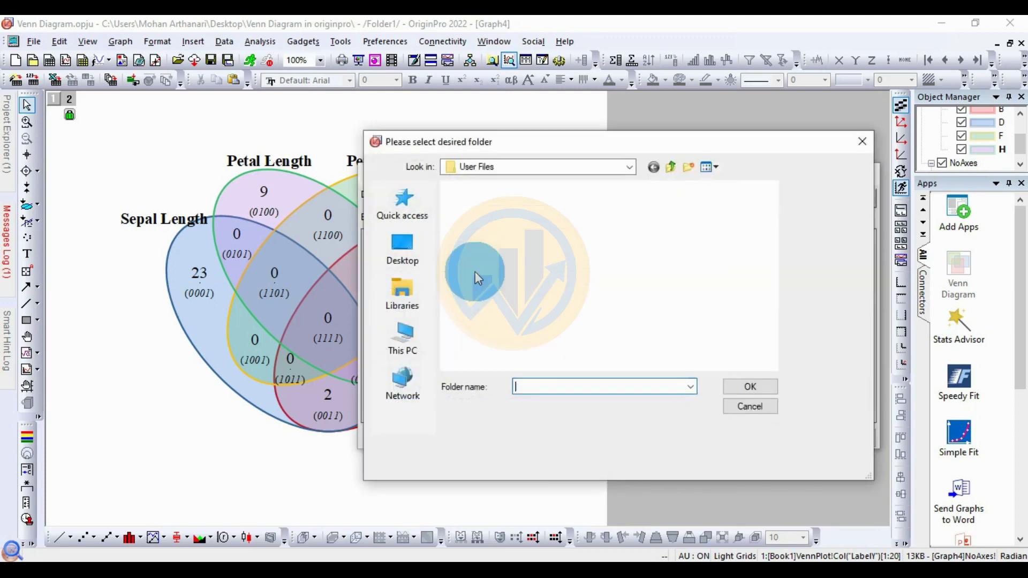
click(411, 248)
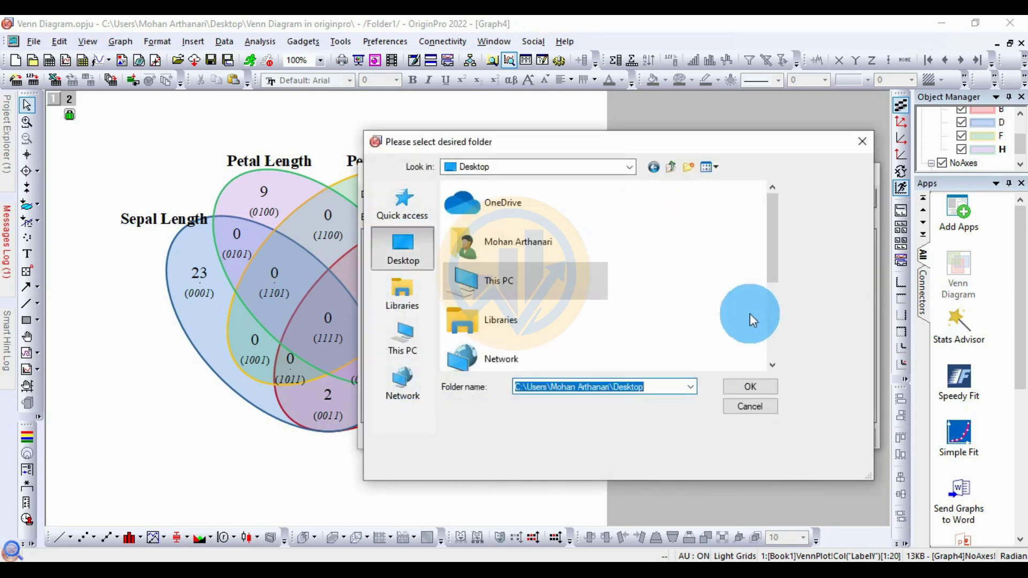
scroll(625, 253, down, 2)
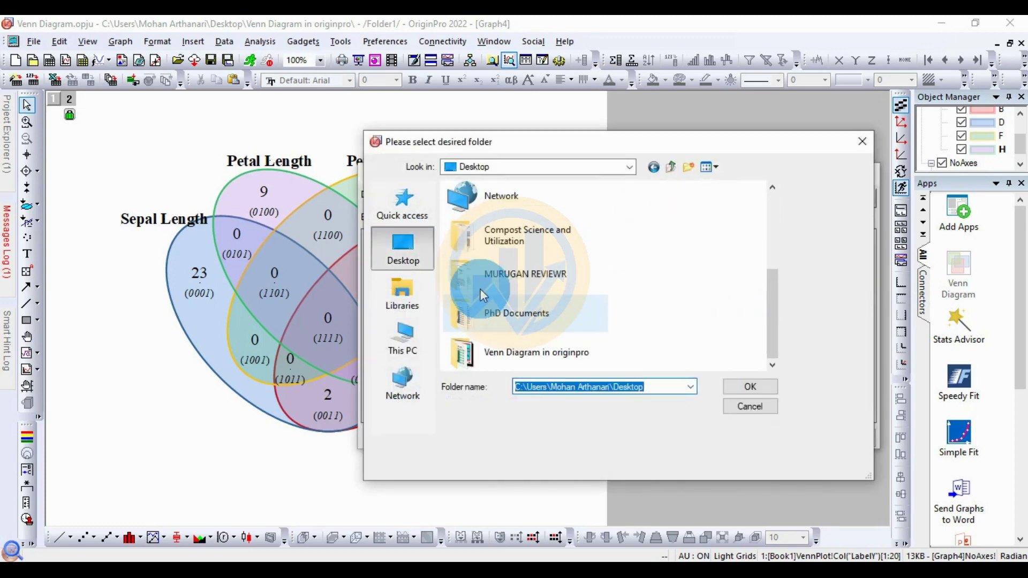
double_click(542, 351)
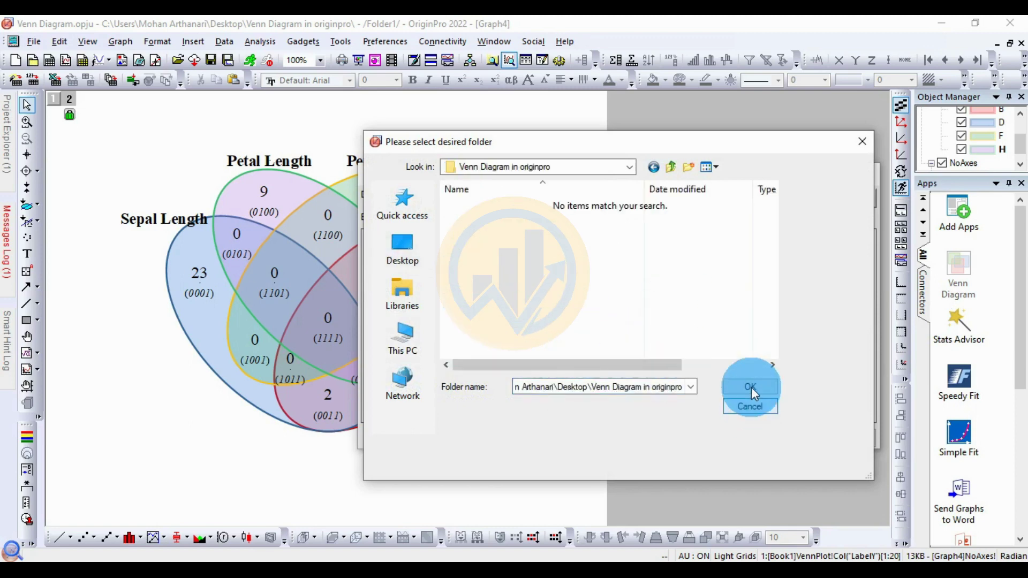
click(750, 386)
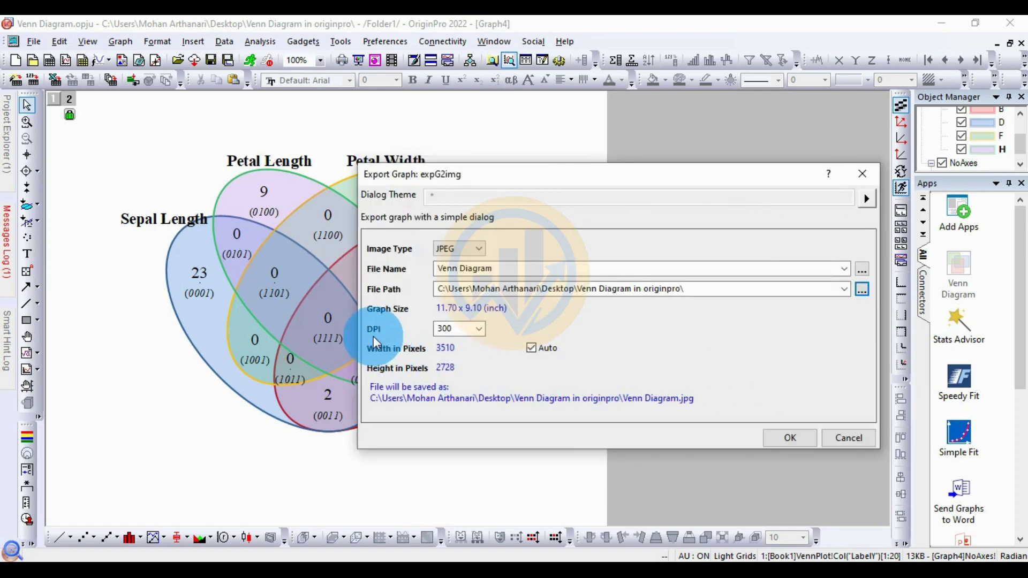
- Keep the export resolution at 300 DPI with automatic pixel size
click(480, 329)
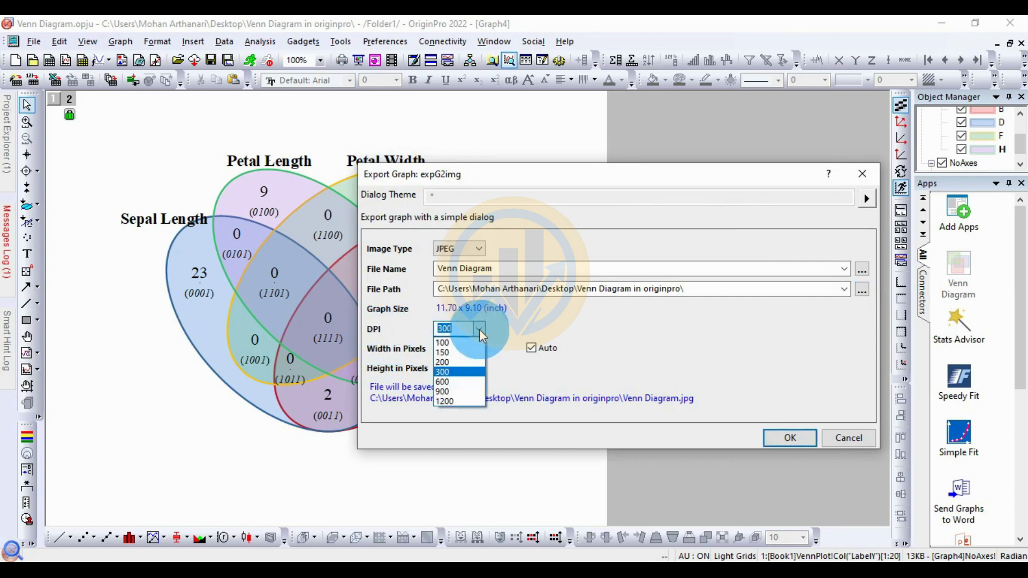
click(460, 371)
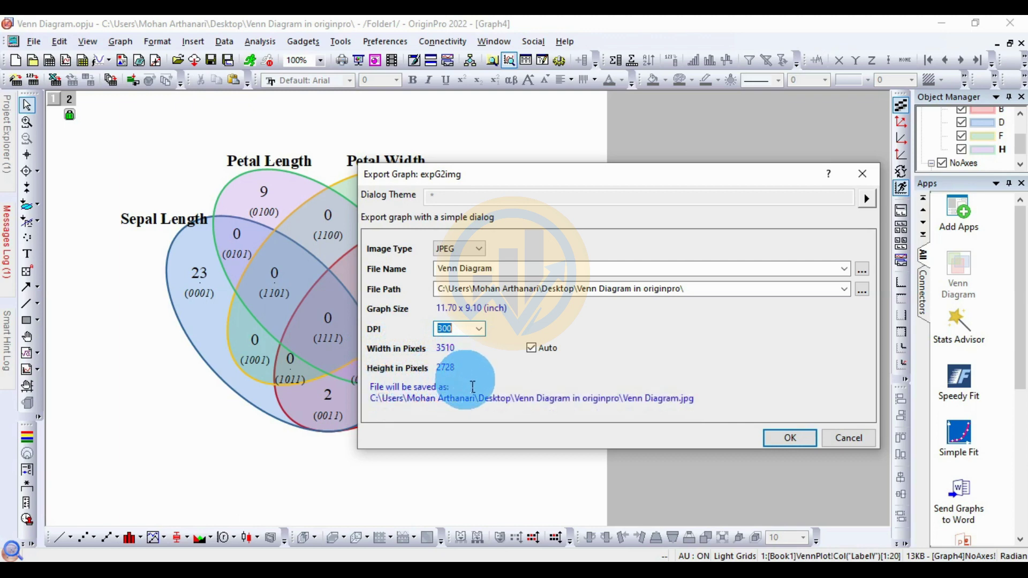
click(531, 348)
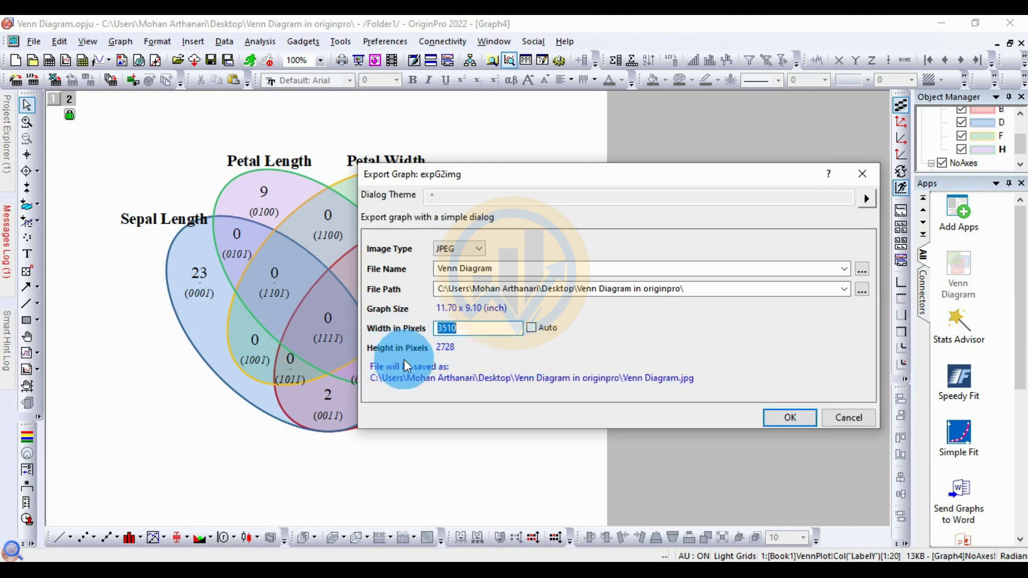
click(535, 329)
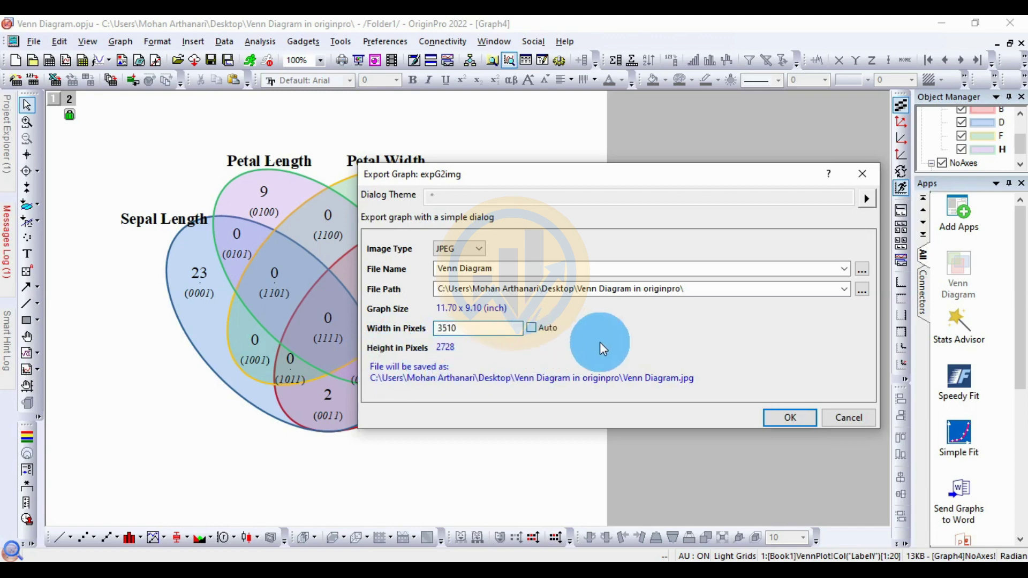
click(532, 328)
drag(663, 180, 617, 156)
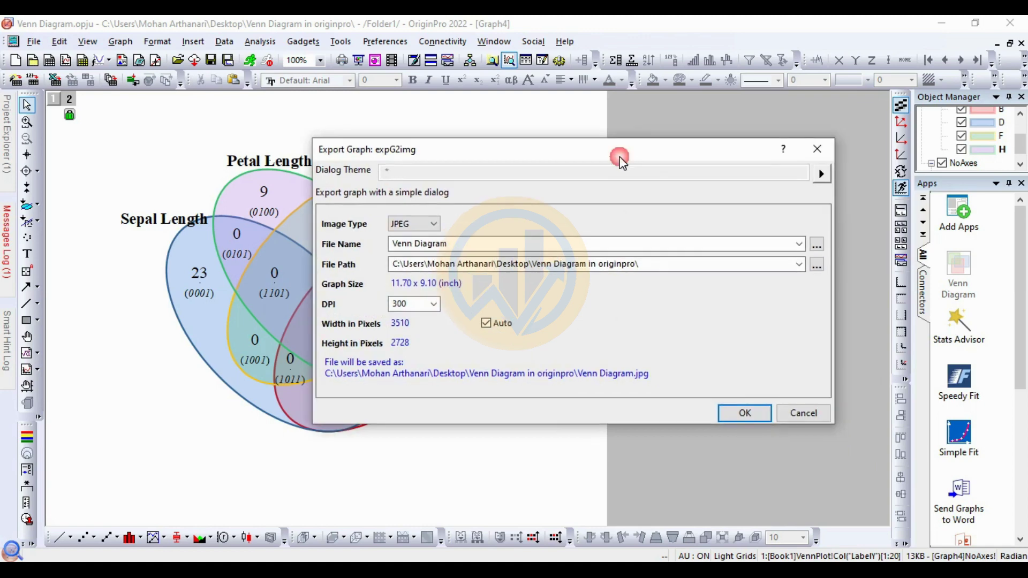
- Export the JPEG and open the saved Venn Diagram.jpg from its folder
click(757, 412)
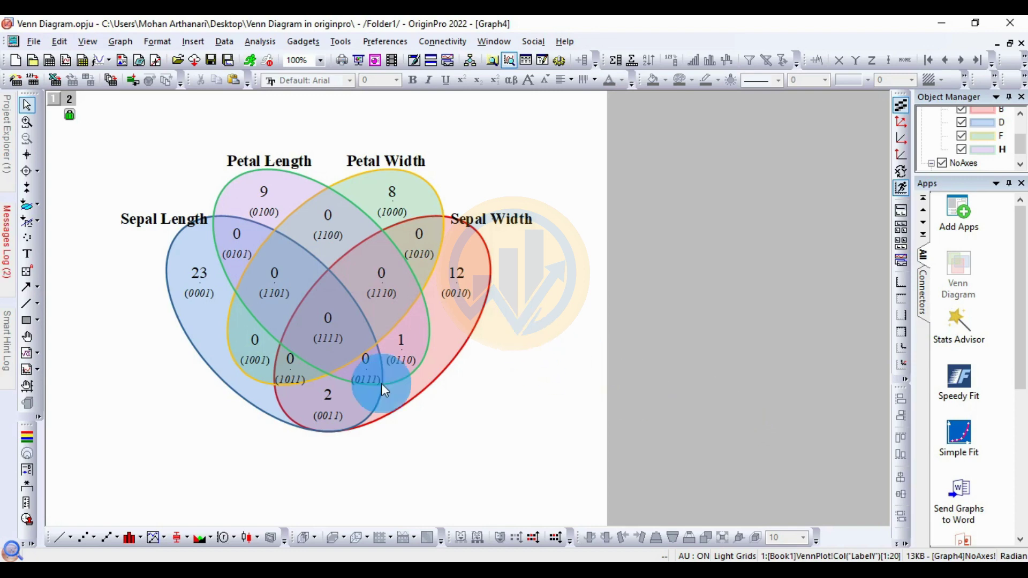
click(321, 570)
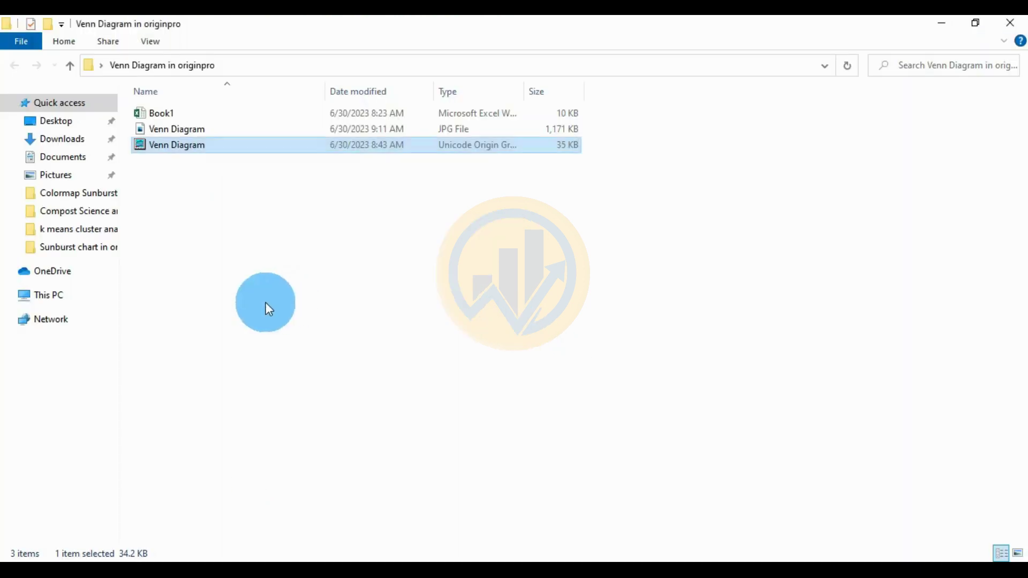
double_click(166, 130)
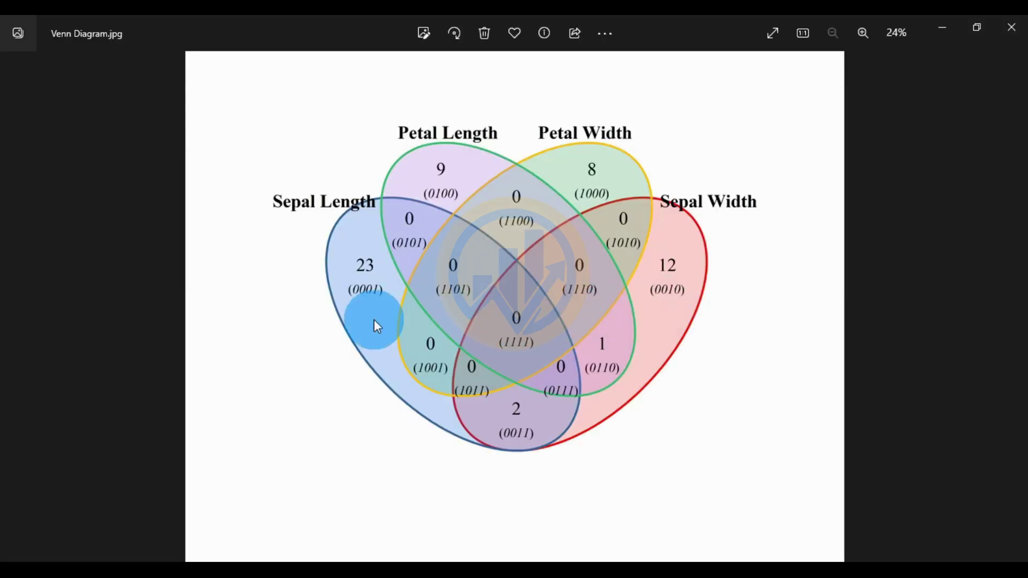